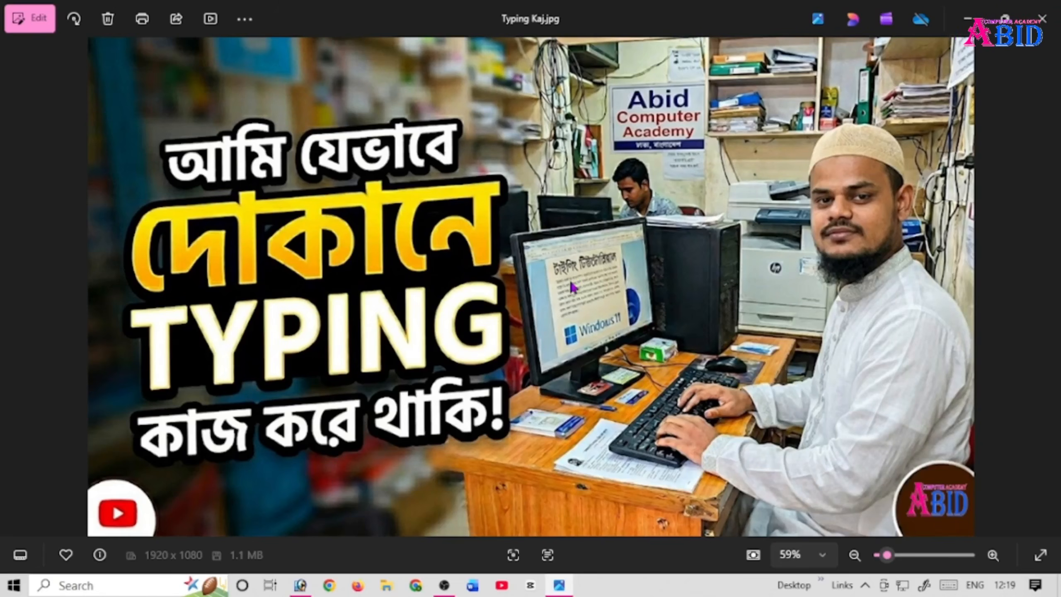
# Step: Examine the Typing Kaj image on the desktop up close and close the viewer
pyautogui.scroll(5, 569, 280)
pyautogui.moveTo(211, 200); pyautogui.dragTo(734, 414)
pyautogui.scroll(-5, 723, 315)
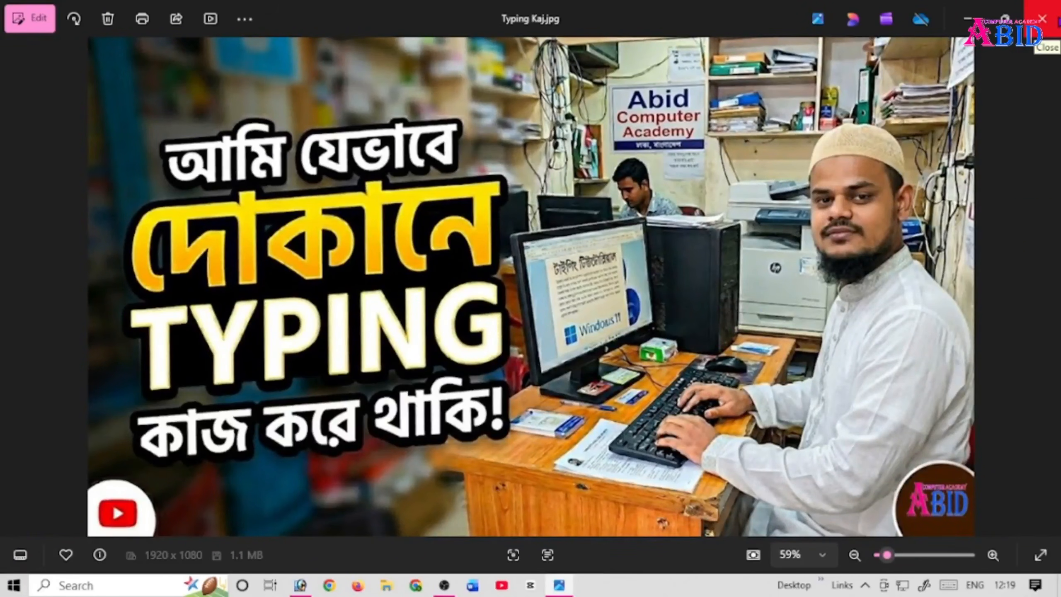
pyautogui.click(1043, 18)
pyautogui.rightClick(631, 162)
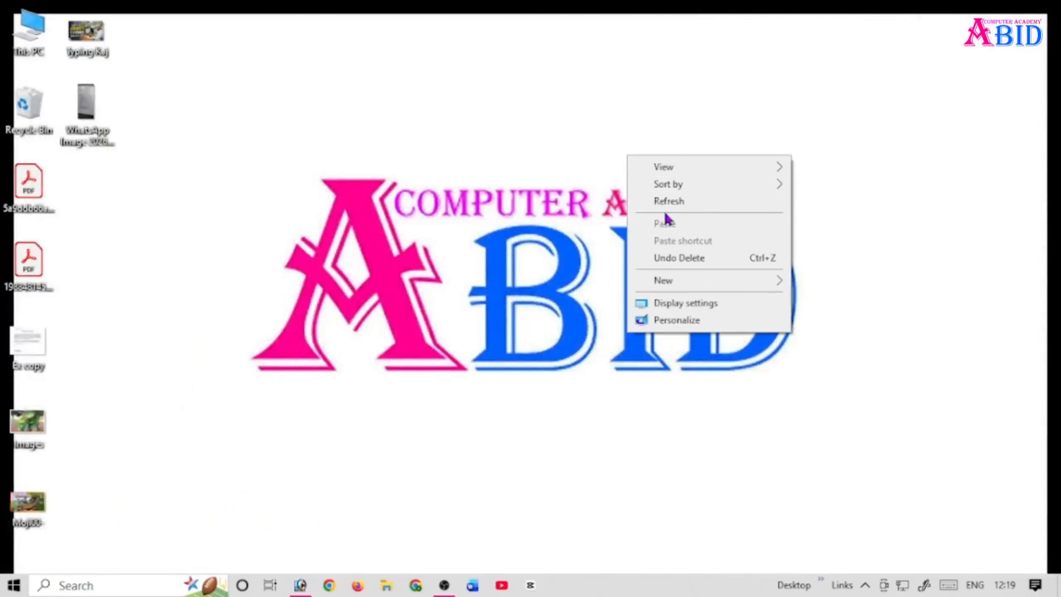
pyautogui.click(158, 191)
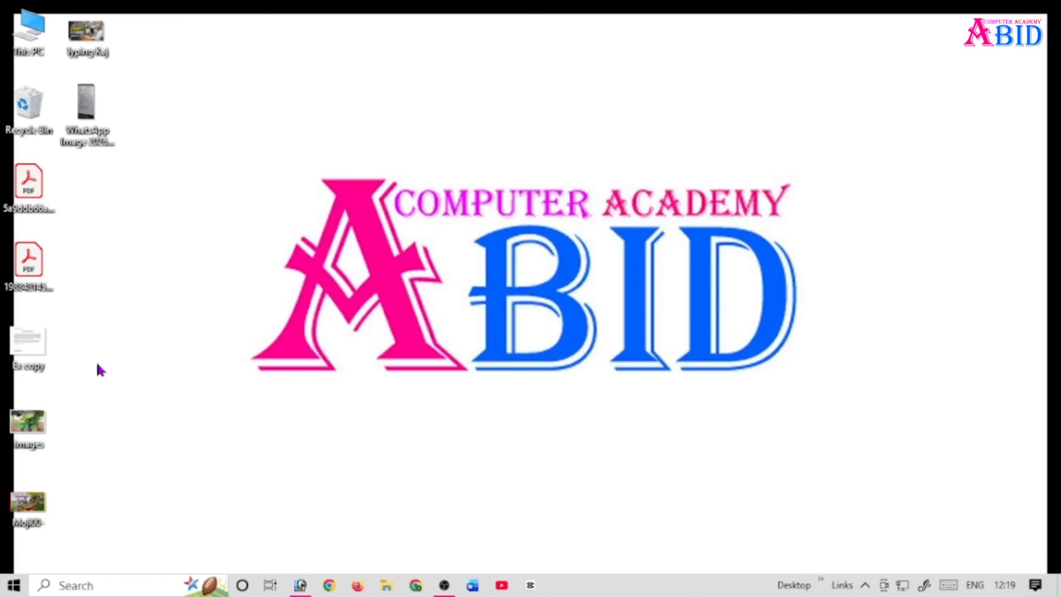
pyautogui.doubleClick(86, 33)
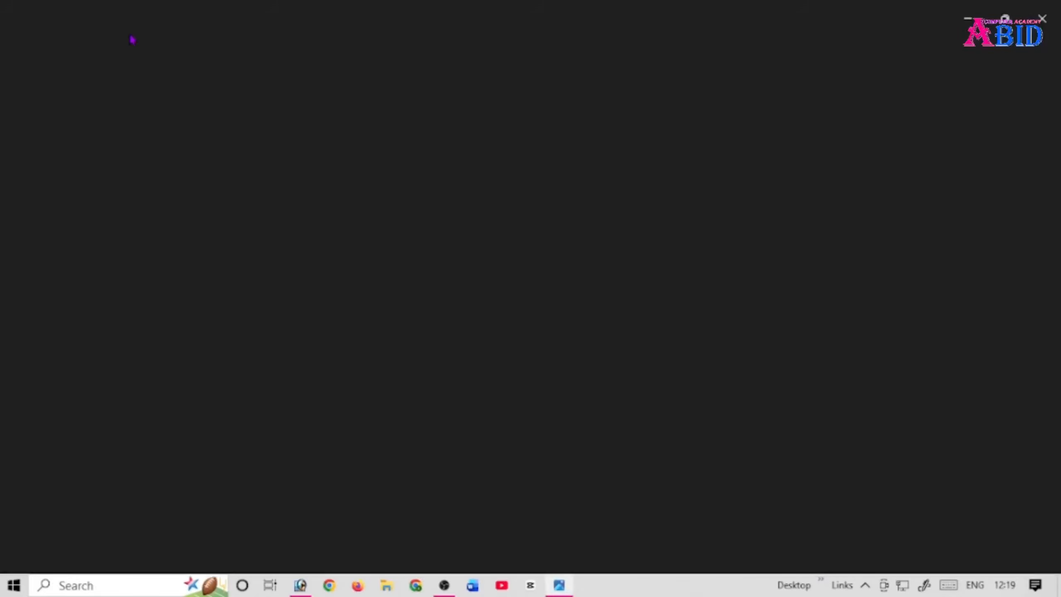
pyautogui.scroll(5, 613, 223)
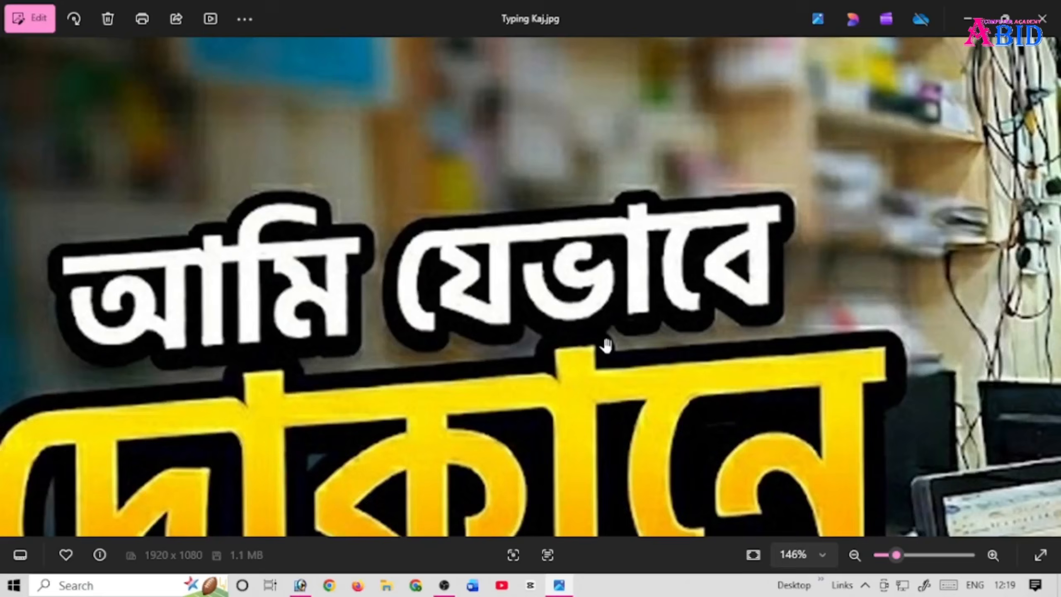
pyautogui.scroll(-5, 603, 344)
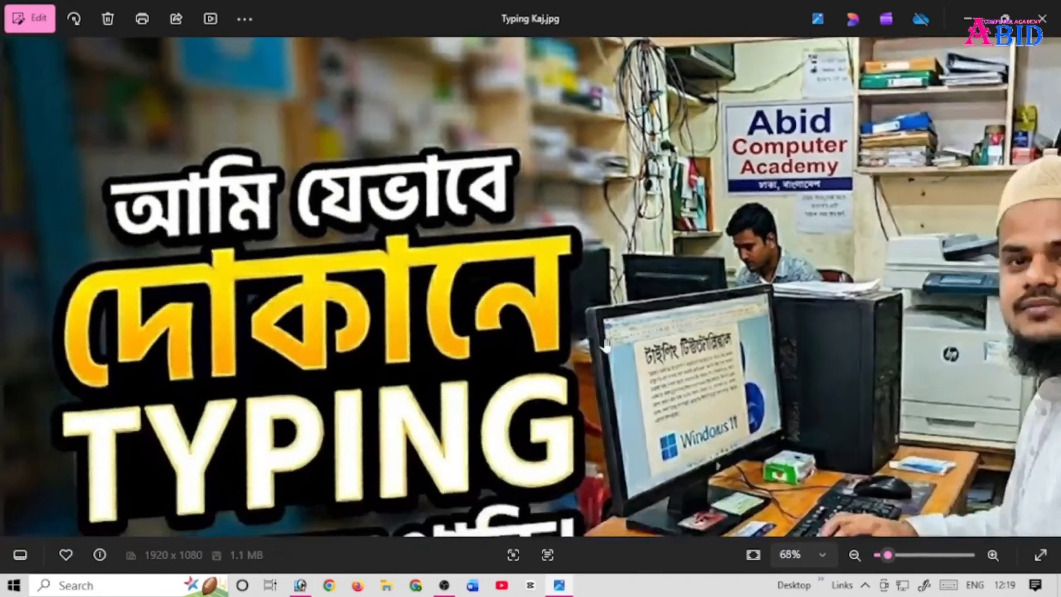
pyautogui.hotkey('alt', 'F4')
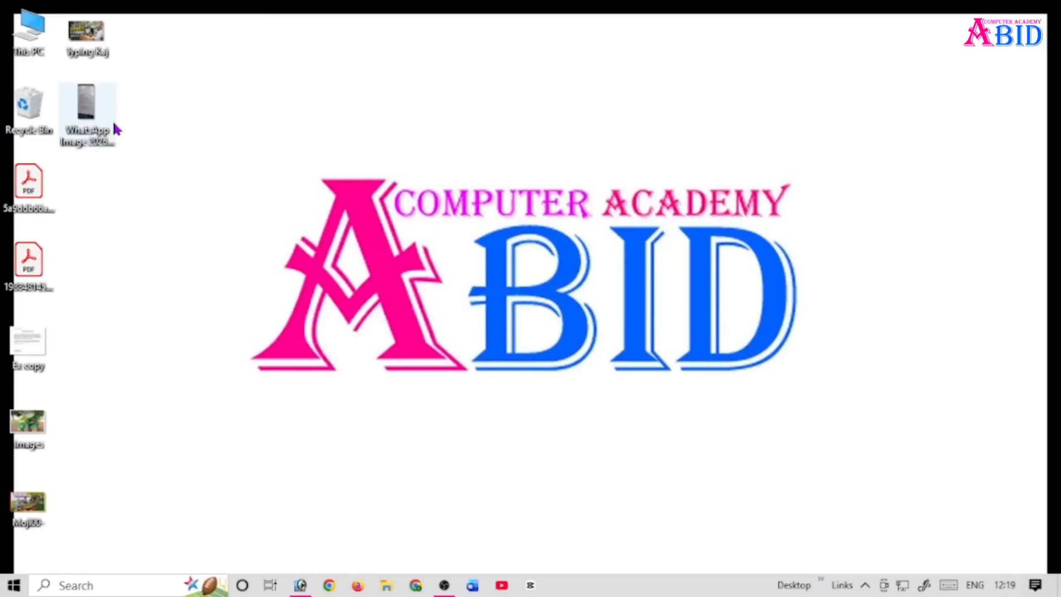
# Step: Examine the WhatsApp photo of the Bangla rate sheet and the Ex copy letter image, closing each one
pyautogui.doubleClick(87, 94)
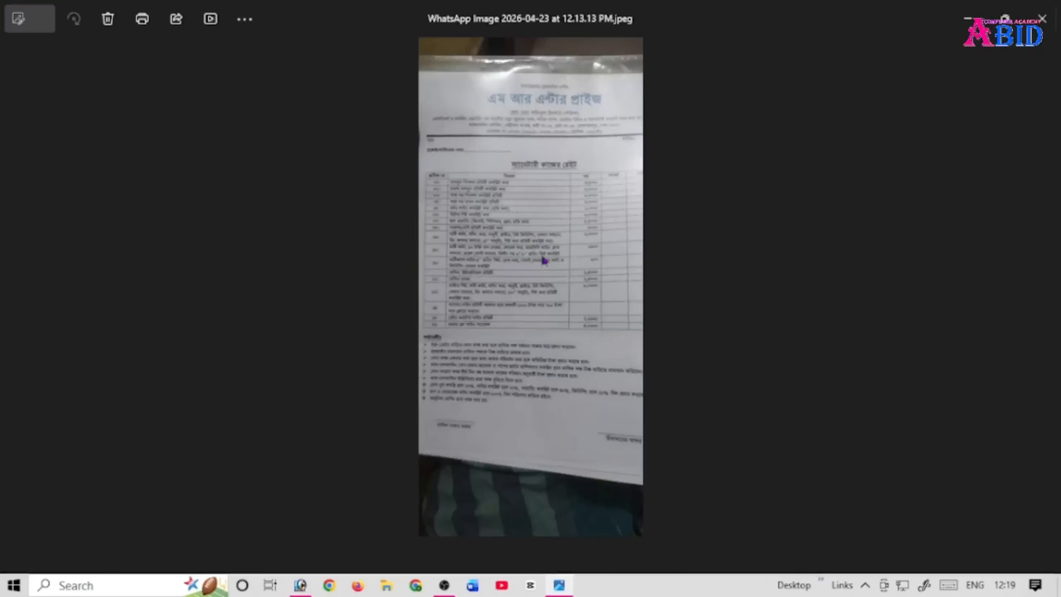
pyautogui.scroll(5, 518, 289)
pyautogui.moveTo(509, 195); pyautogui.dragTo(535, 312)
pyautogui.scroll(-8, 534, 311)
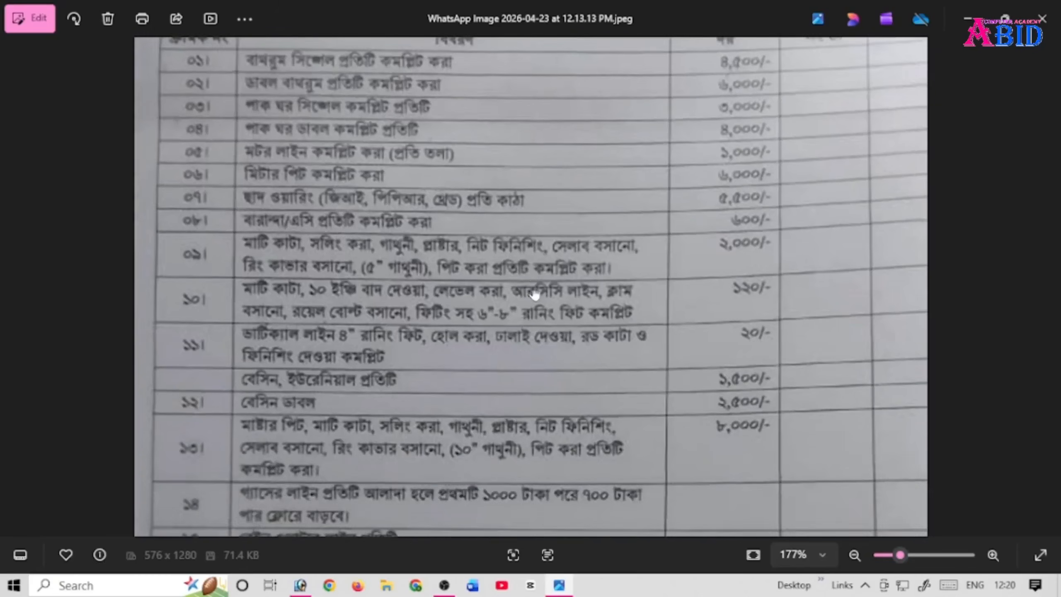
pyautogui.scroll(-4, 511, 366)
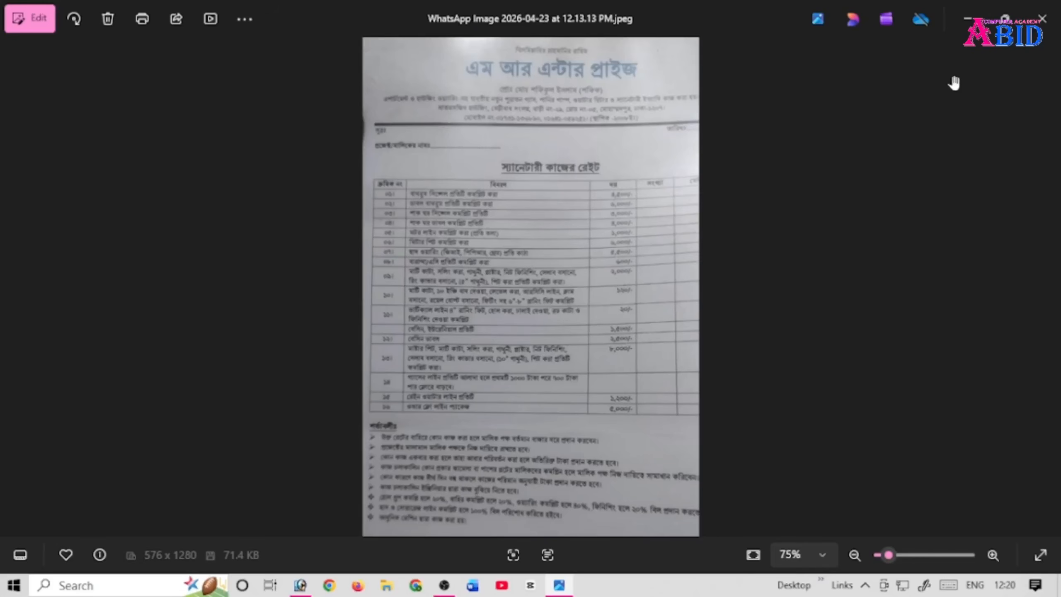
pyautogui.click(1043, 18)
pyautogui.doubleClick(20, 341)
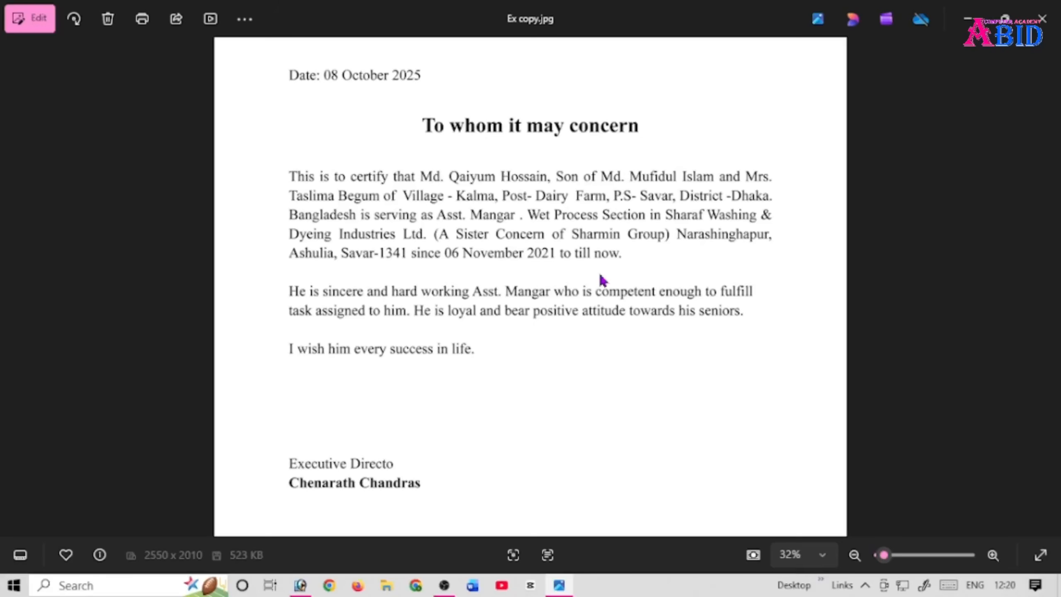
pyautogui.click(1044, 18)
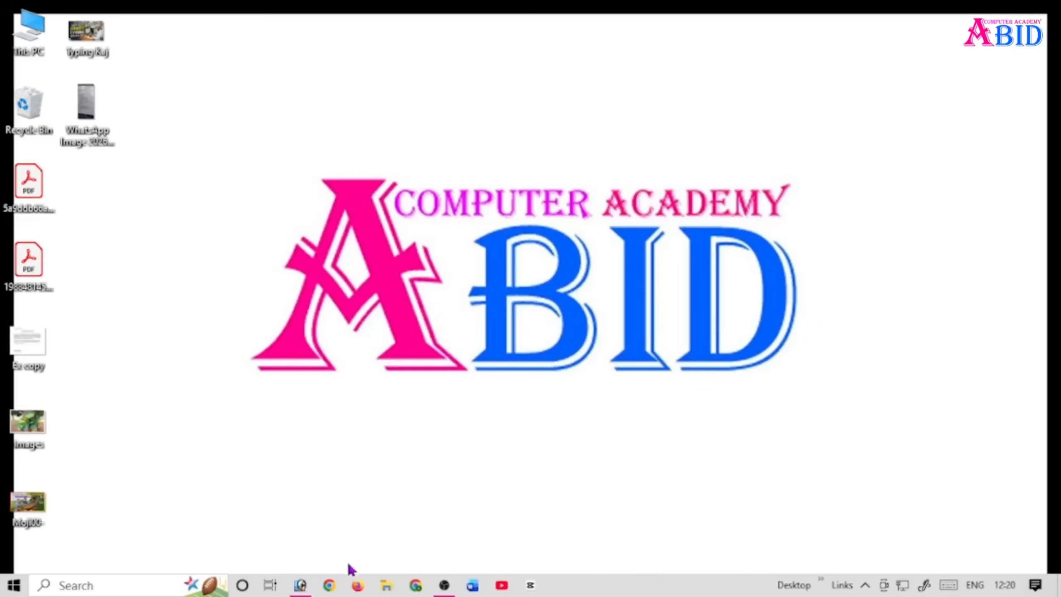
# Step: Switch to Chrome and run a Google Lens image search with the Ex copy file from the Desktop
pyautogui.click(329, 586)
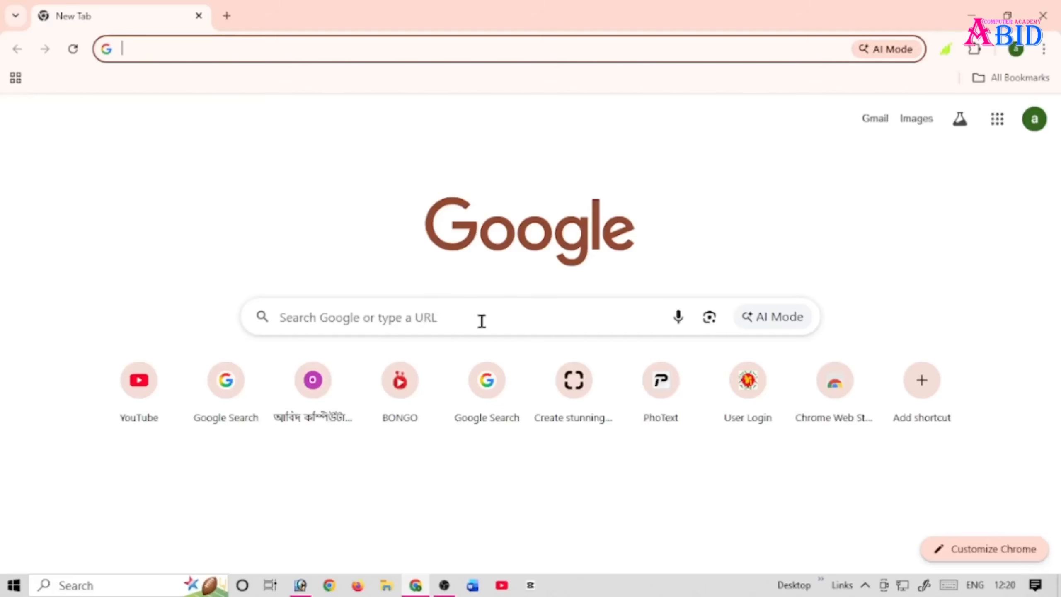
pyautogui.click(709, 319)
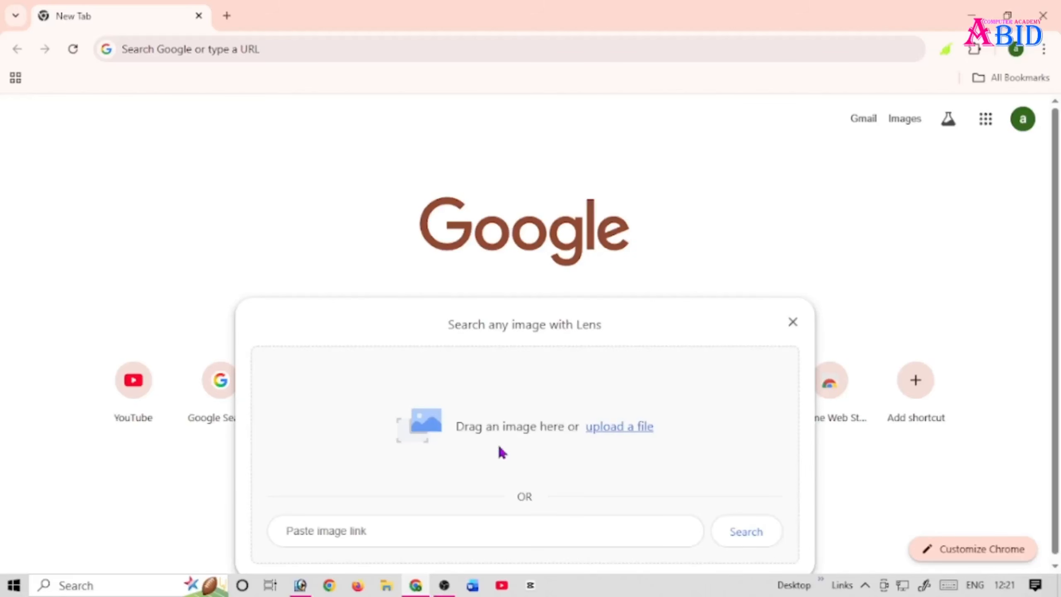
pyautogui.click(615, 436)
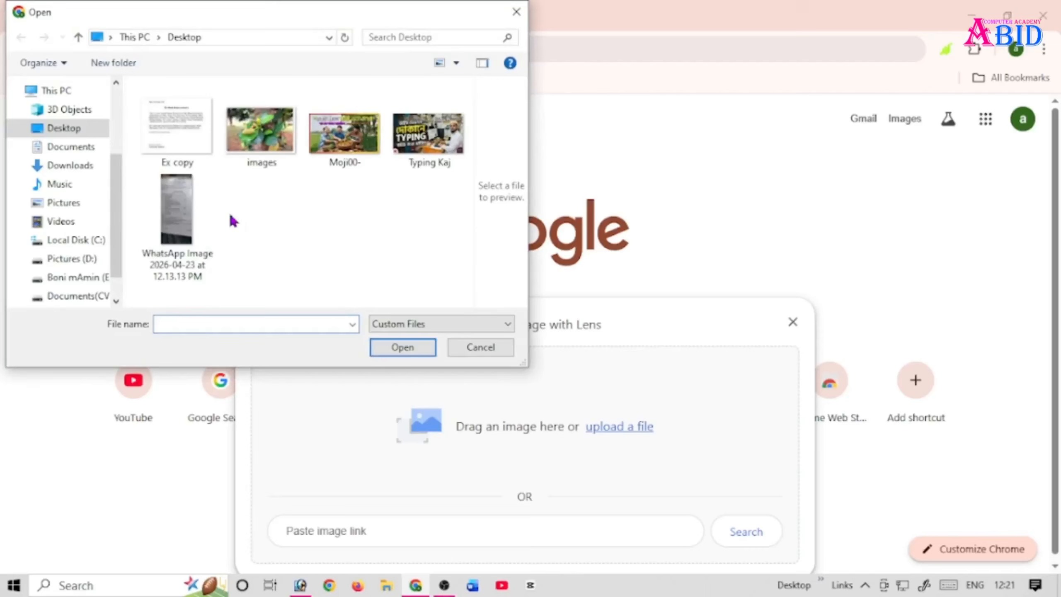
pyautogui.click(189, 145)
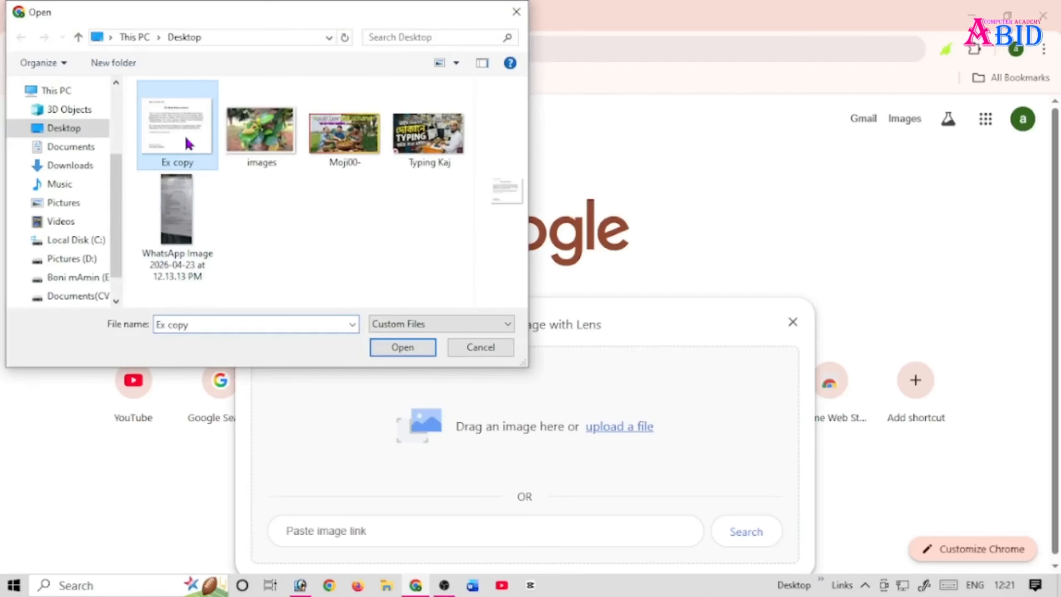
pyautogui.click(411, 348)
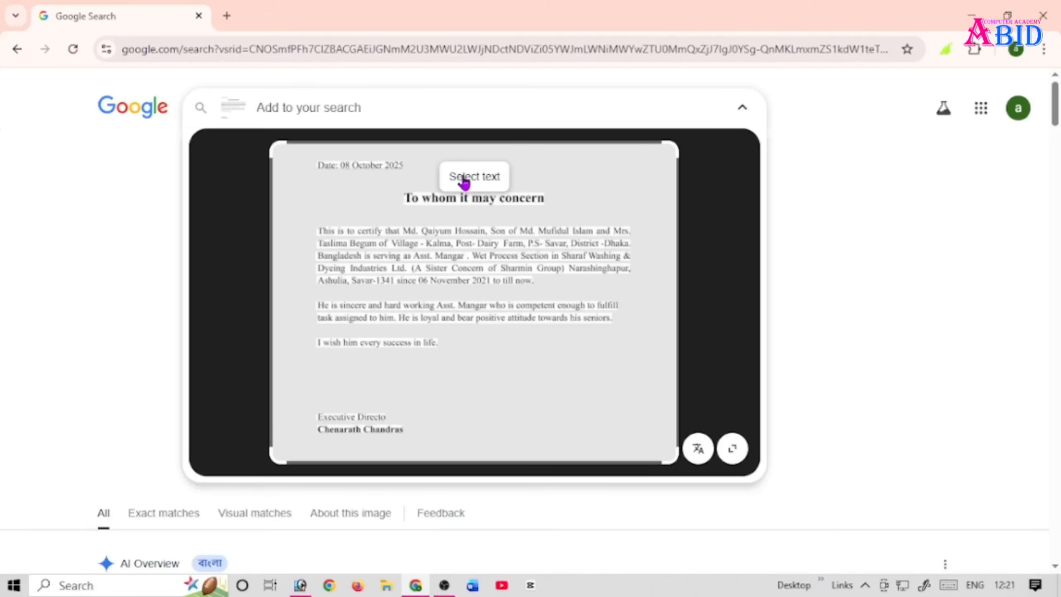
# Step: Copy all the text recognised in the letter image and paste it into a blank Word document
pyautogui.click(466, 181)
pyautogui.click(409, 177)
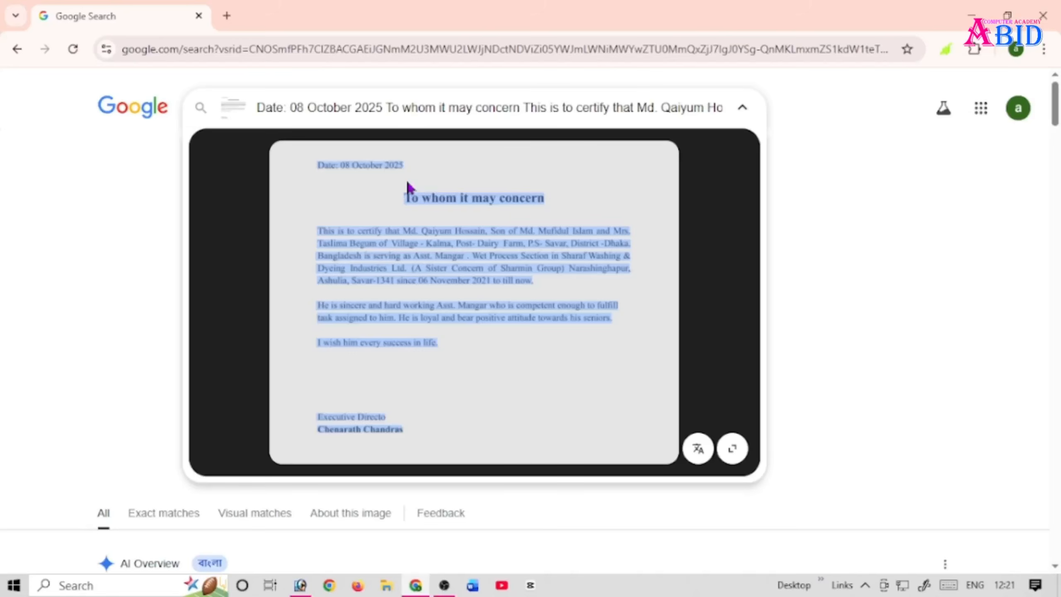
pyautogui.click(473, 585)
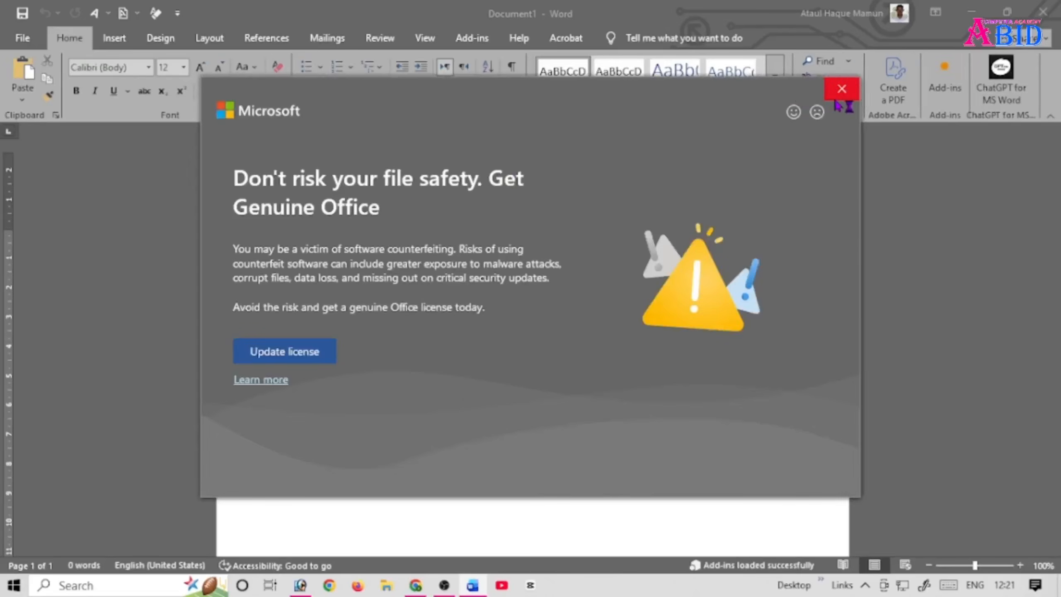
pyautogui.click(833, 89)
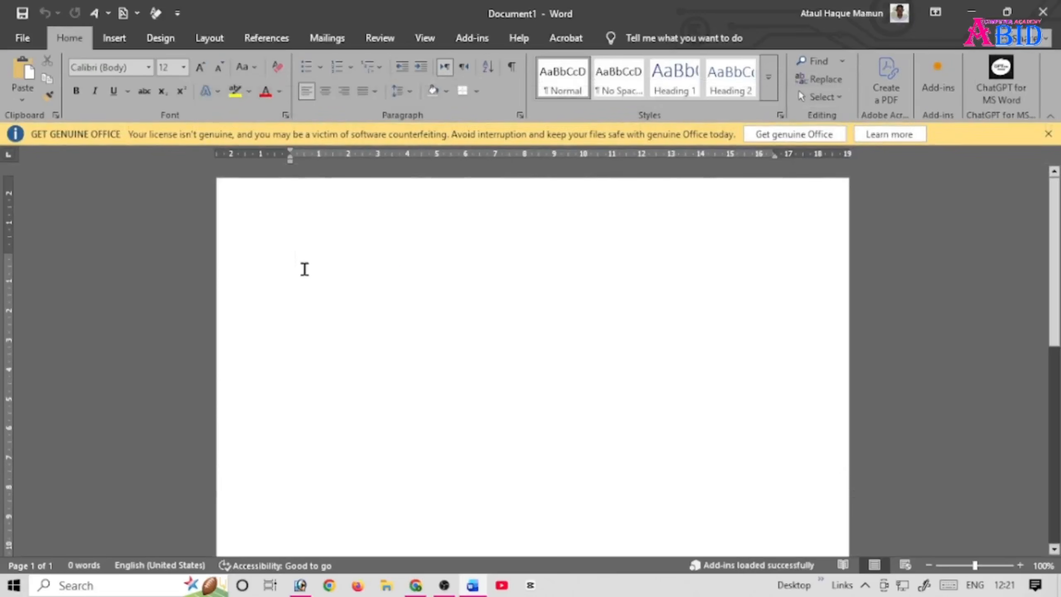
pyautogui.hotkey('ctrl', 'v')
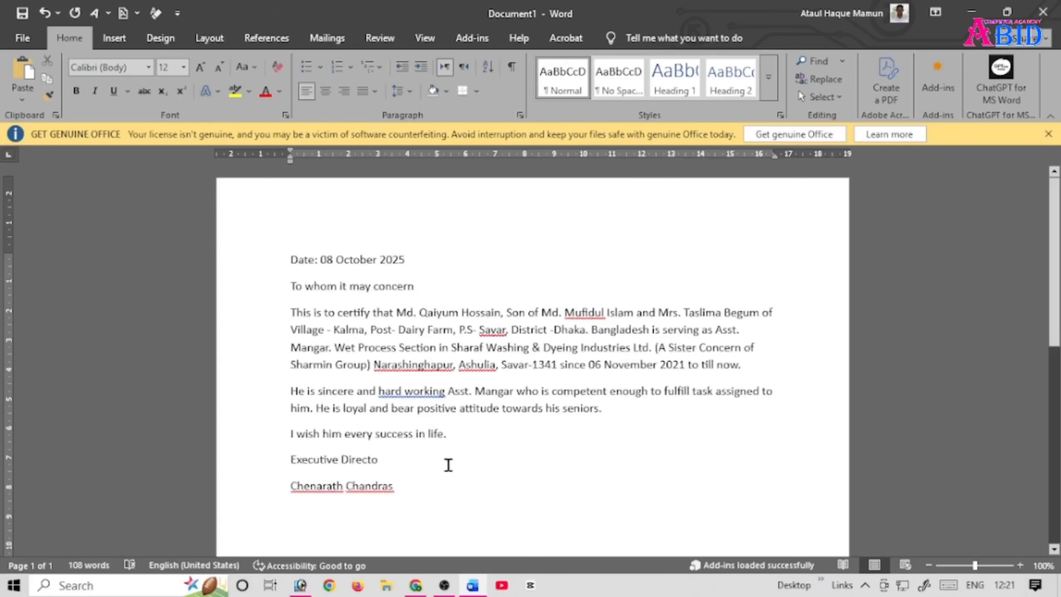
# Step: Review the pasted letter text in the document and dismiss the Office license notice
pyautogui.moveTo(288, 248); pyautogui.dragTo(569, 505)
pyautogui.click(458, 462)
pyautogui.moveTo(287, 255); pyautogui.dragTo(502, 505)
pyautogui.click(440, 432)
pyautogui.click(1048, 134)
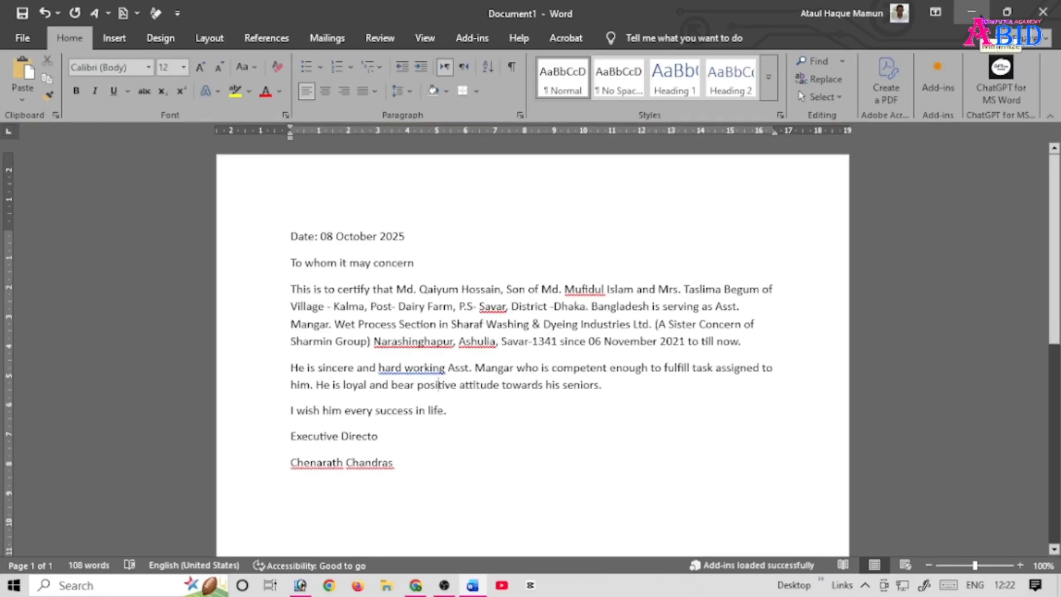
# Step: Return to Chrome and search WhatsApp Image 2026-04-23 at 12.13.13 PM with Google Lens in a new tab
pyautogui.click(980, 15)
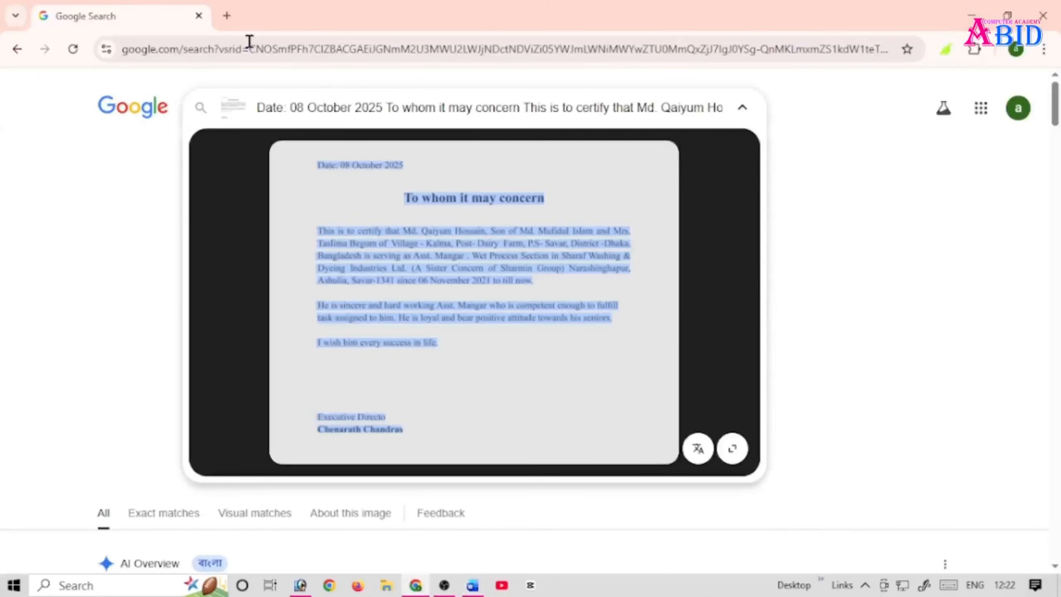
pyautogui.click(227, 16)
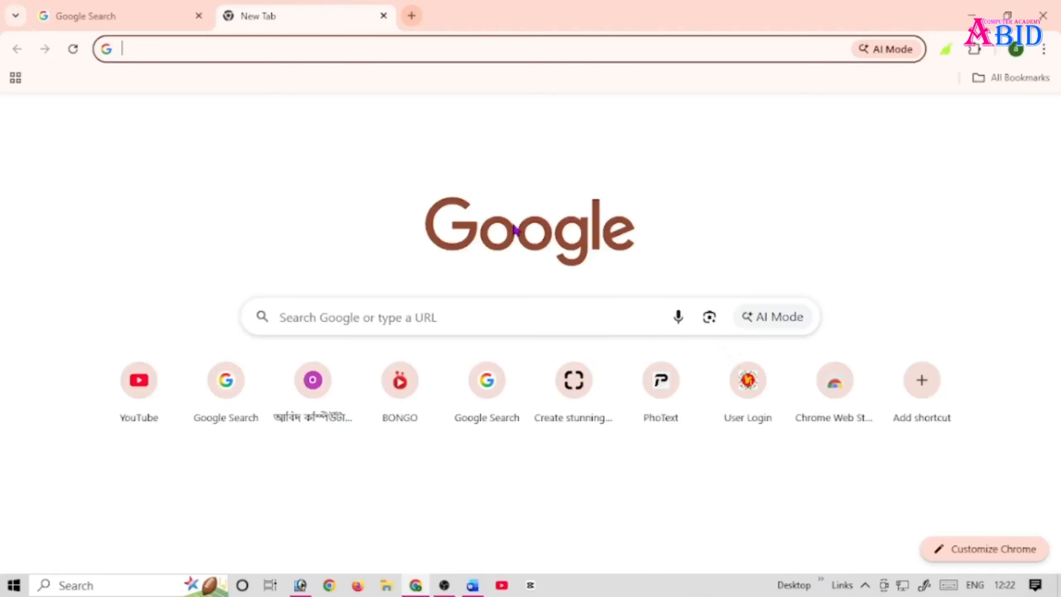
pyautogui.click(710, 324)
pyautogui.click(632, 431)
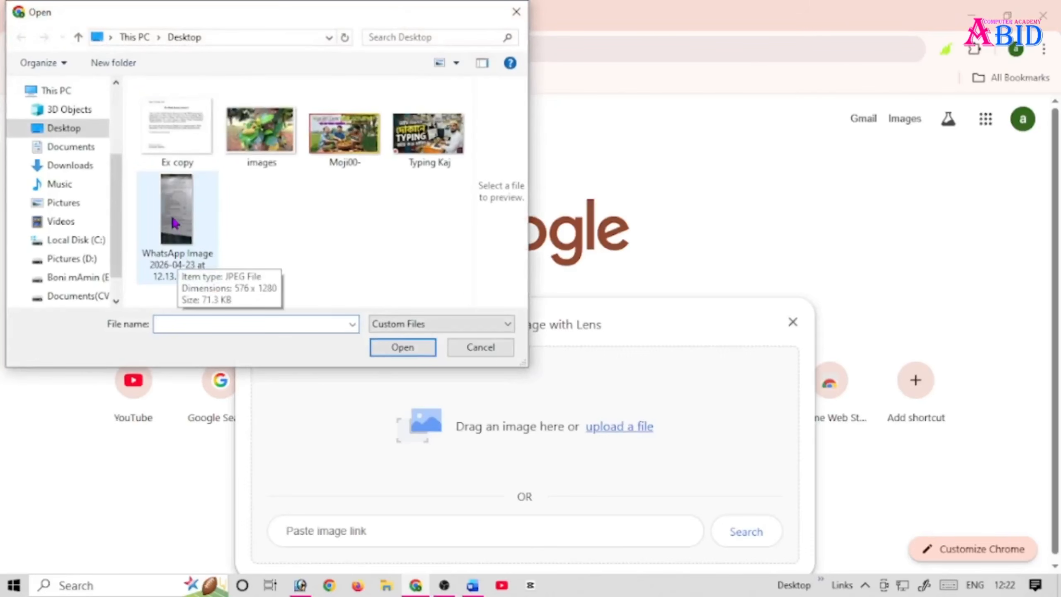
pyautogui.click(184, 274)
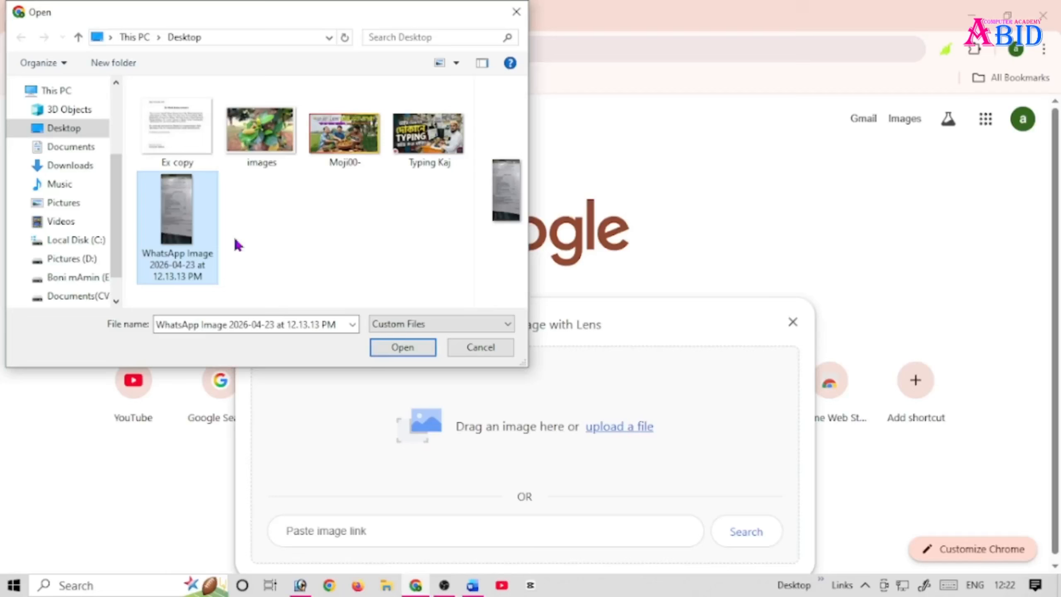
pyautogui.click(402, 346)
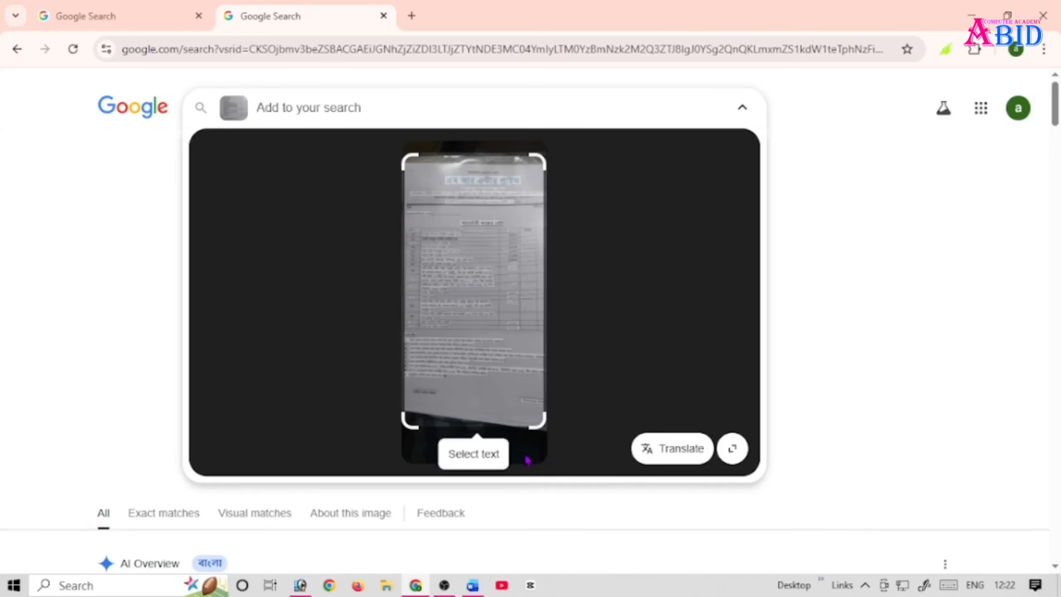
# Step: Narrow the Lens selection to the rate table and terms below the letterhead, and copy the recognised Bangla text
pyautogui.moveTo(534, 429); pyautogui.dragTo(570, 414)
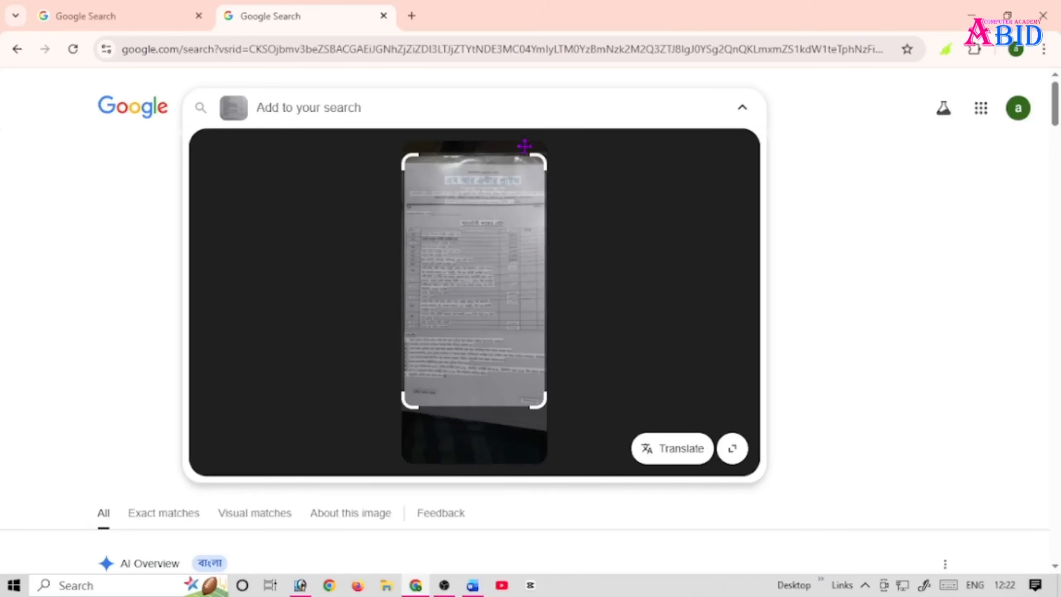
pyautogui.moveTo(543, 150); pyautogui.dragTo(606, 212)
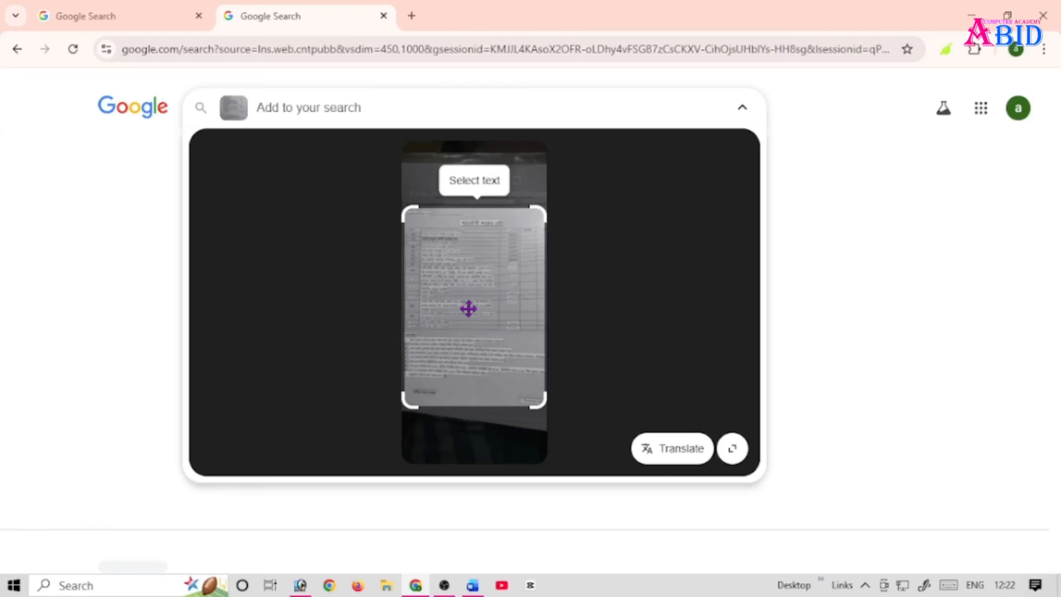
pyautogui.click(470, 194)
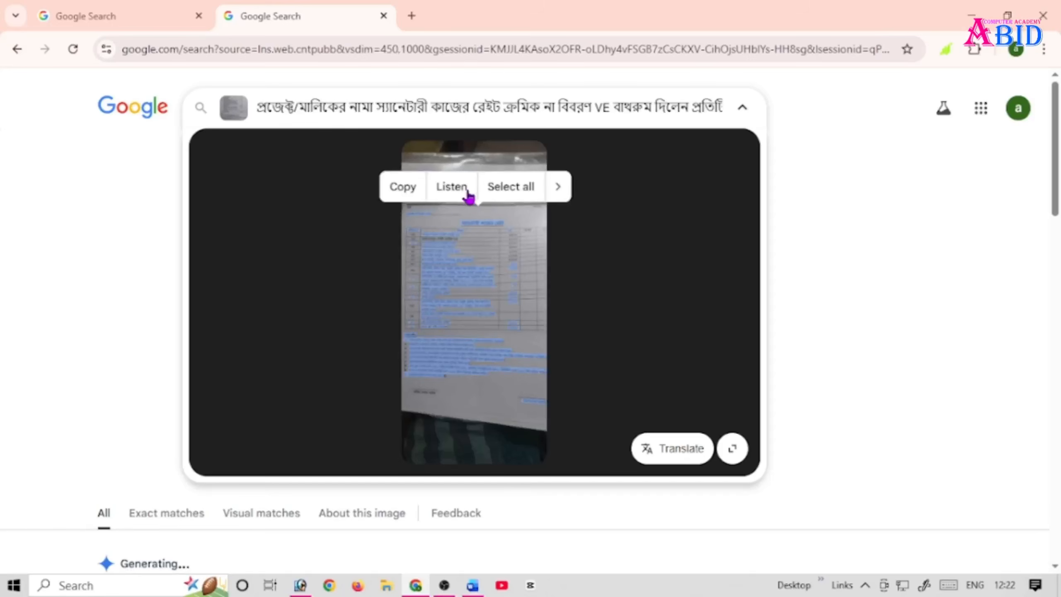
pyautogui.click(402, 191)
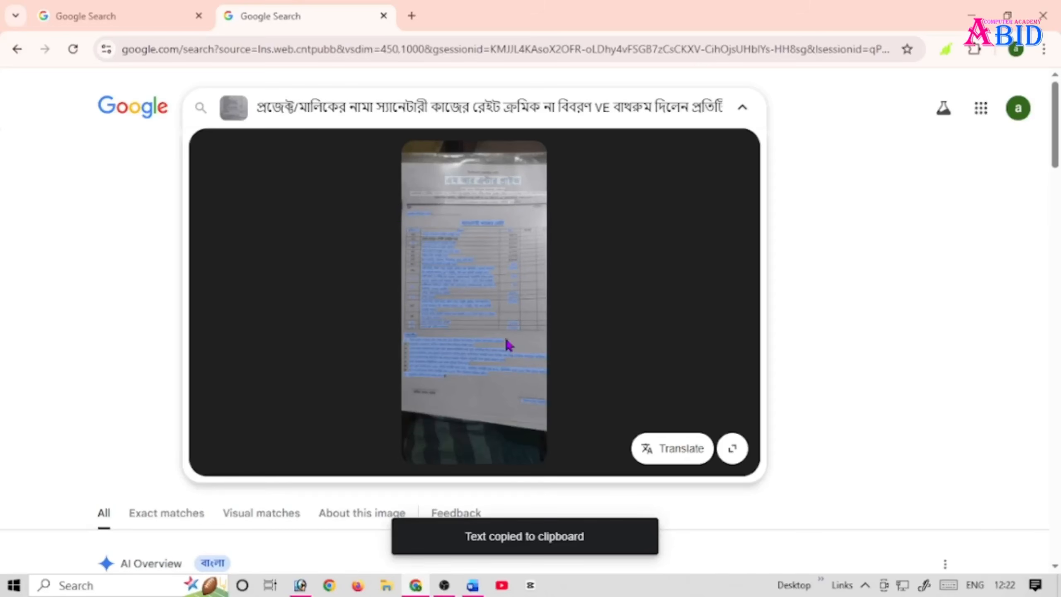
# Step: Switch to Word, create a new blank document and paste the copied Bangla text into it
pyautogui.click(464, 593)
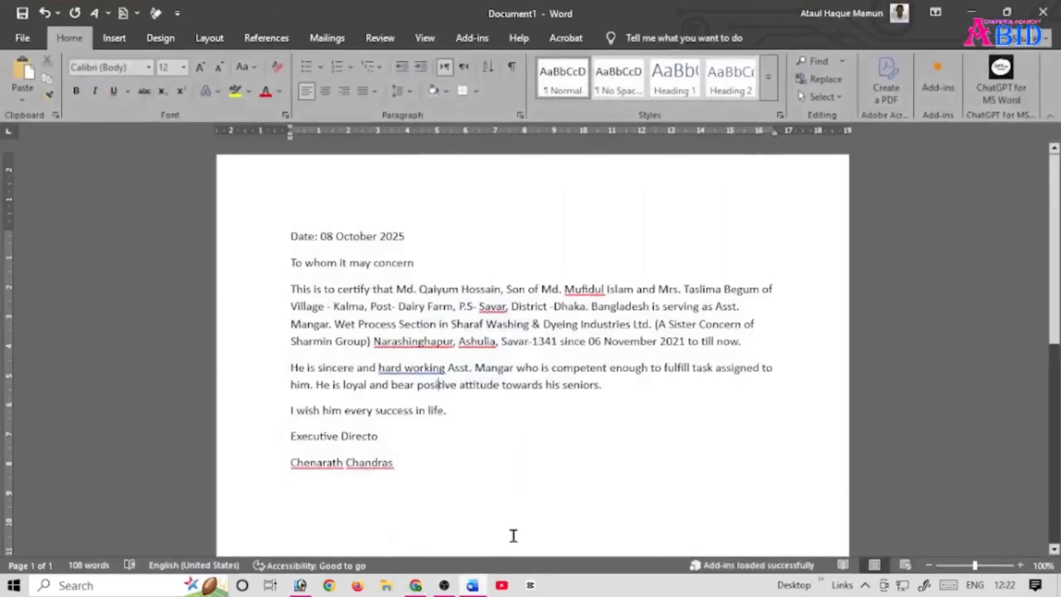
pyautogui.hotkey('ctrl', 'n')
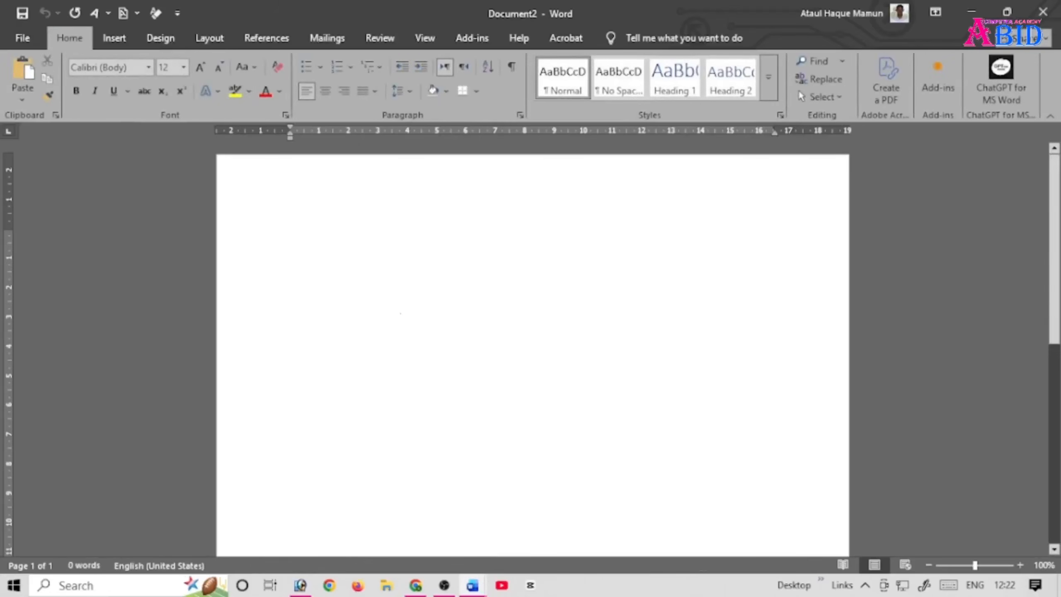
pyautogui.hotkey('ctrl', 'v')
# Step: Enlarge all of the pasted Bangla text in the document to 20 pt
pyautogui.scroll(15, 438, 434)
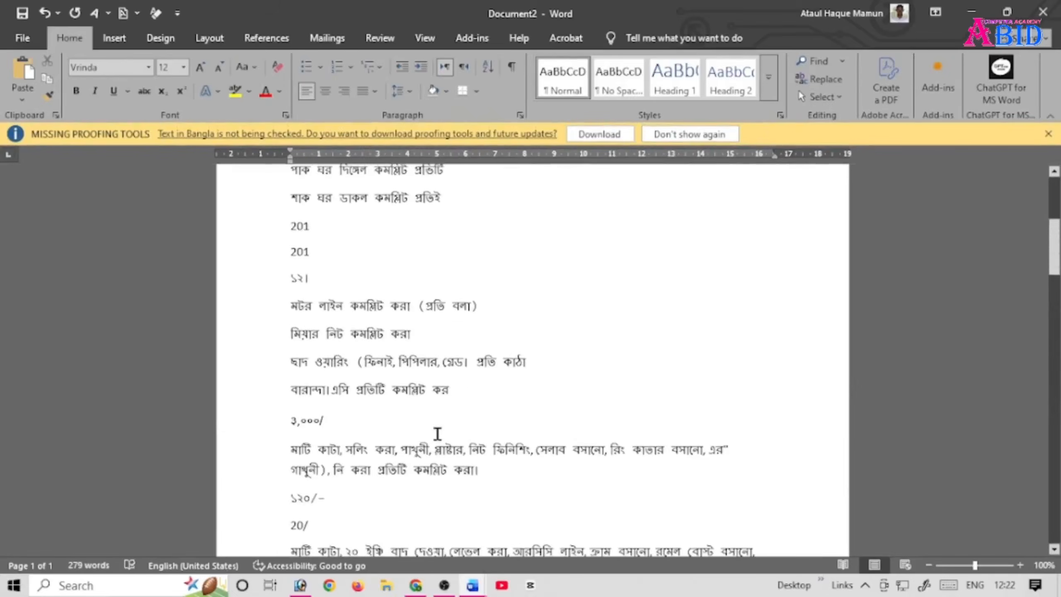
pyautogui.hotkey('ctrl', 'a')
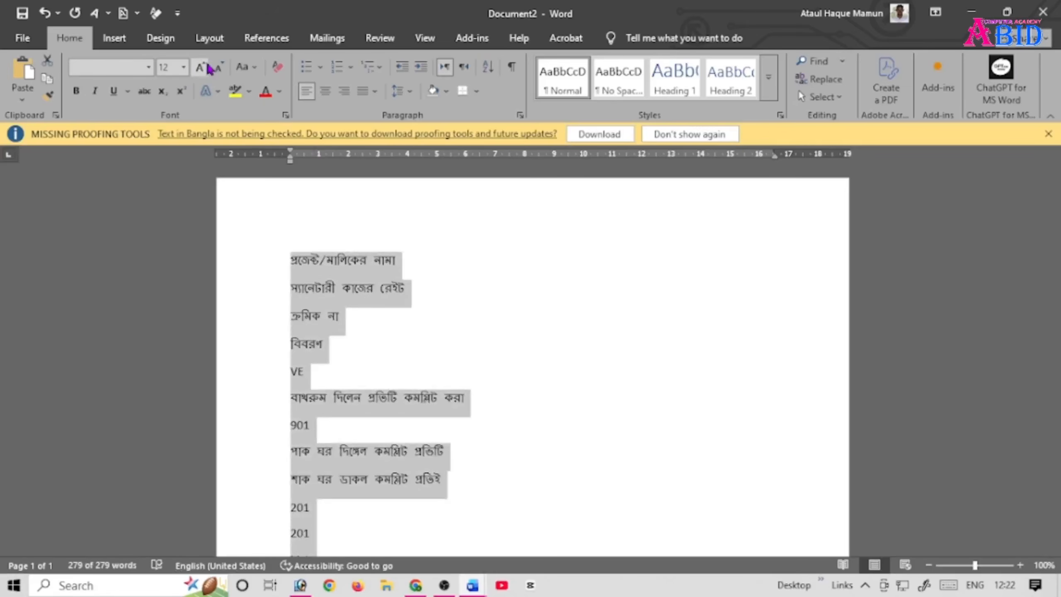
pyautogui.hotkey('ctrl', 'shift', '.')
pyautogui.hotkey('ctrl', 'shift', '.')
pyautogui.hotkey('ctrl', 'shift', '.')
pyautogui.hotkey('ctrl', 'shift', '.')
pyautogui.click(474, 277)
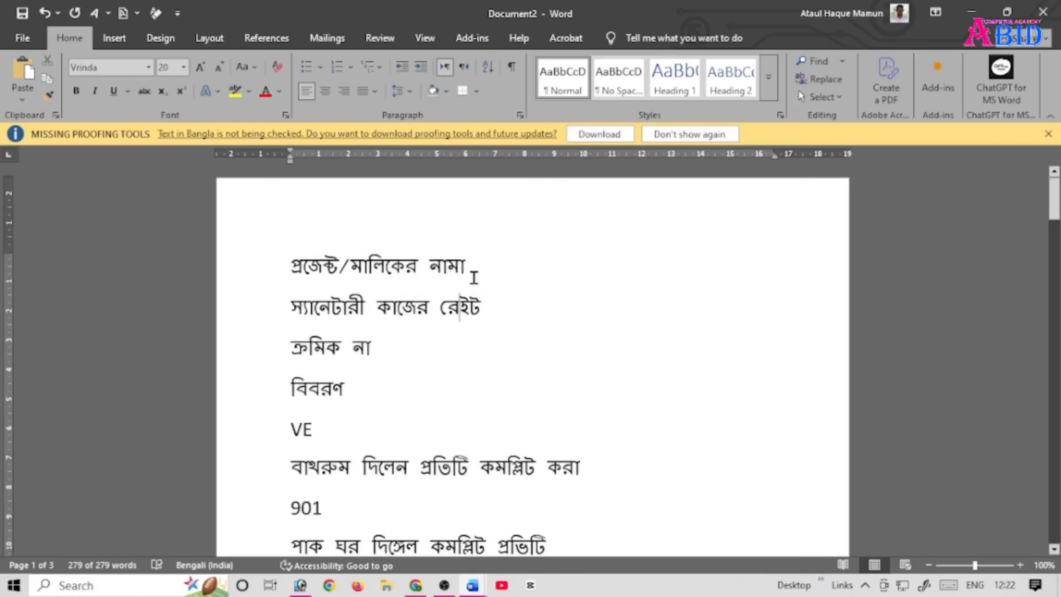
pyautogui.write('bf')
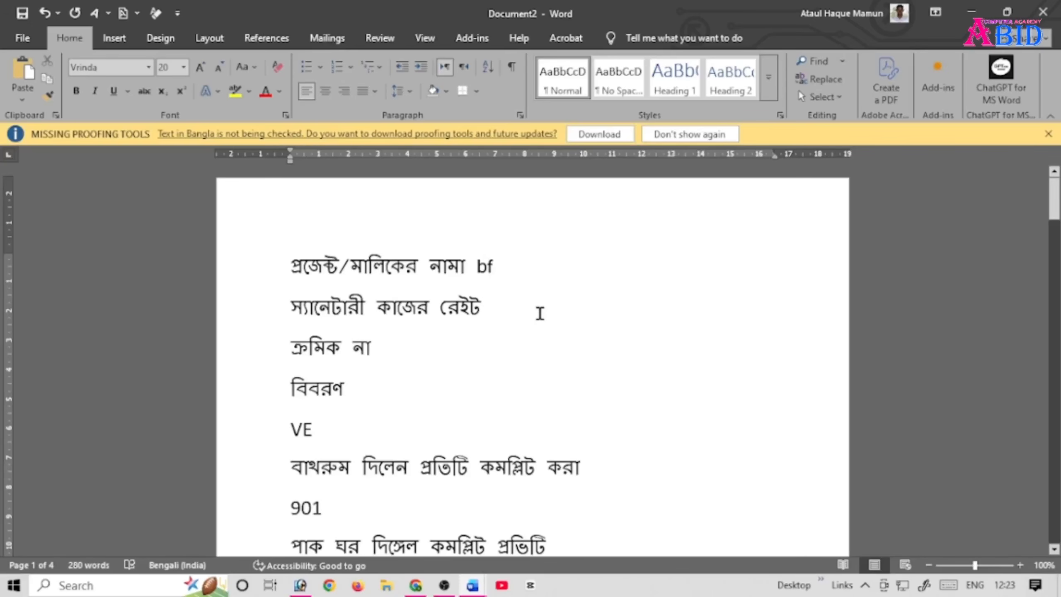
pyautogui.press('BackSpace')
pyautogui.press('BackSpace')
pyautogui.press('BackSpace')
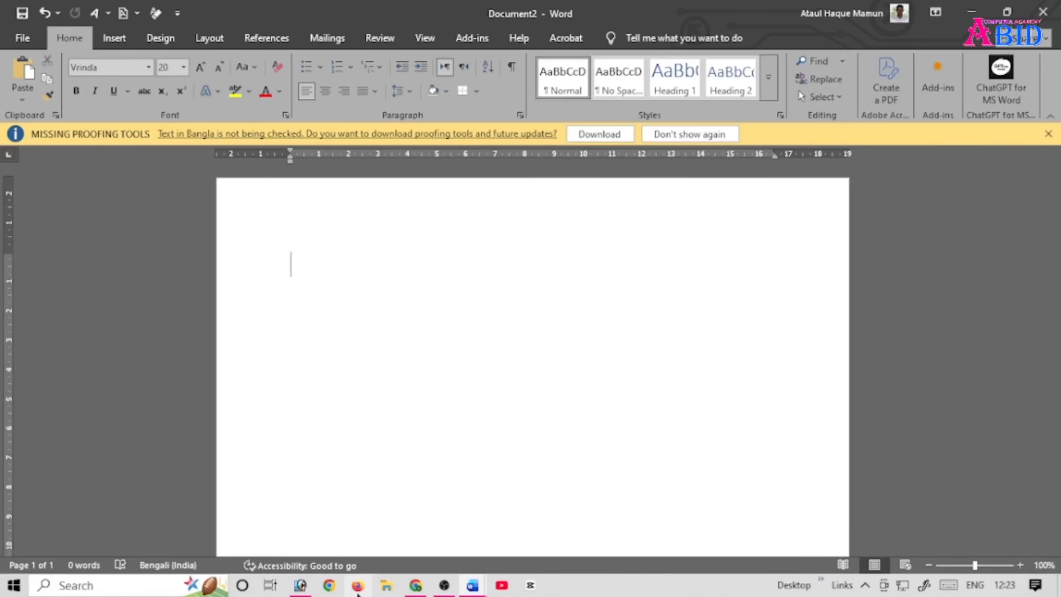
# Step: Switch to Firefox, search Google for "unicode to bijoy" and open the Unicode to Bijoy converter on banglaconverter.org
pyautogui.click(359, 585)
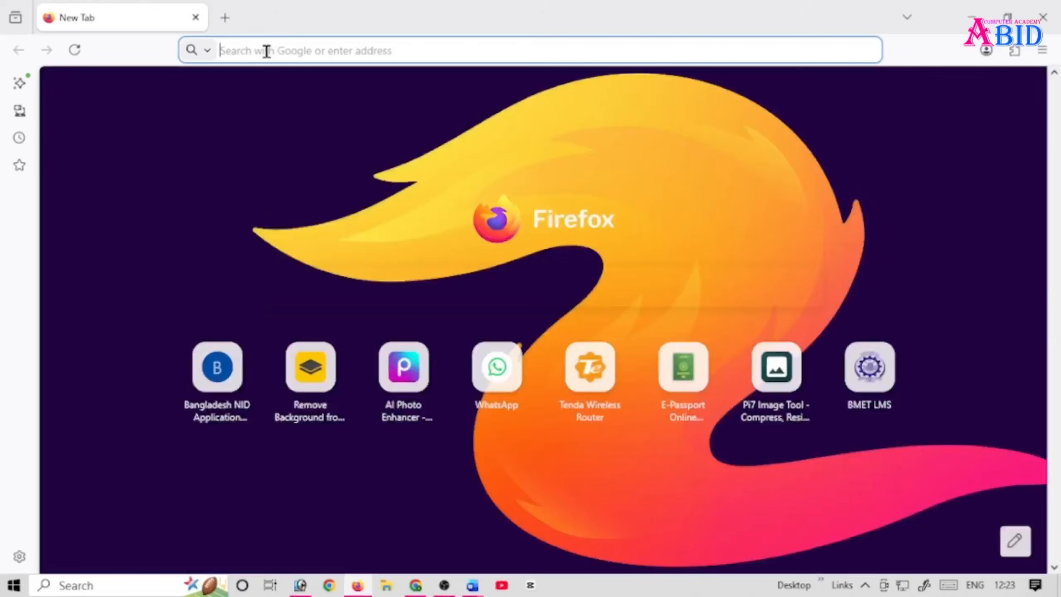
pyautogui.click(266, 51)
pyautogui.write('unicode to bijoy')
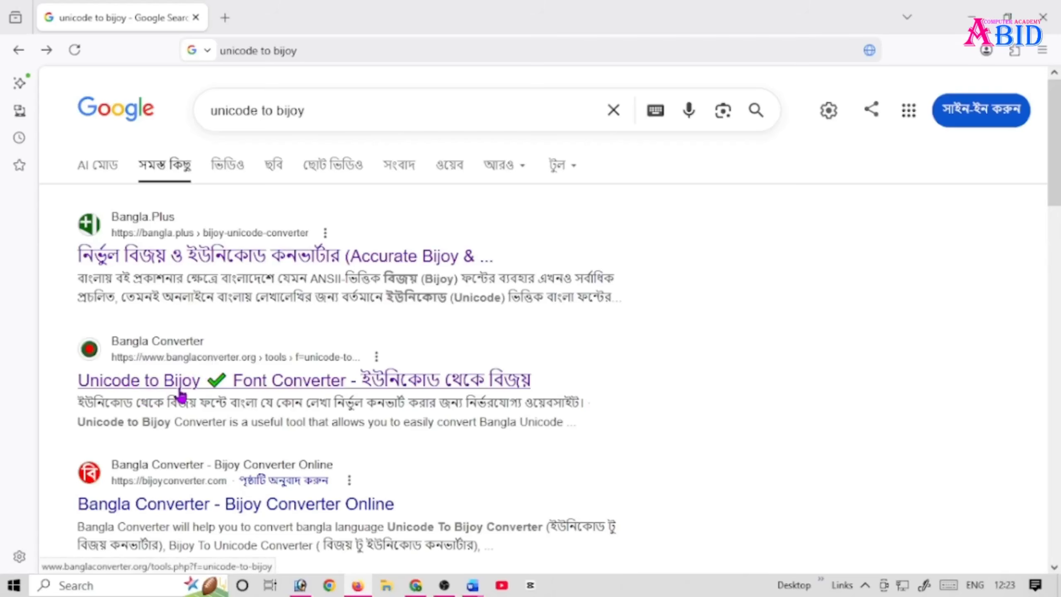
pyautogui.click(171, 393)
# Step: Clear the leftover text from the converter's Bijoy text box
pyautogui.click(250, 484)
pyautogui.hotkey('ctrl', 'a')
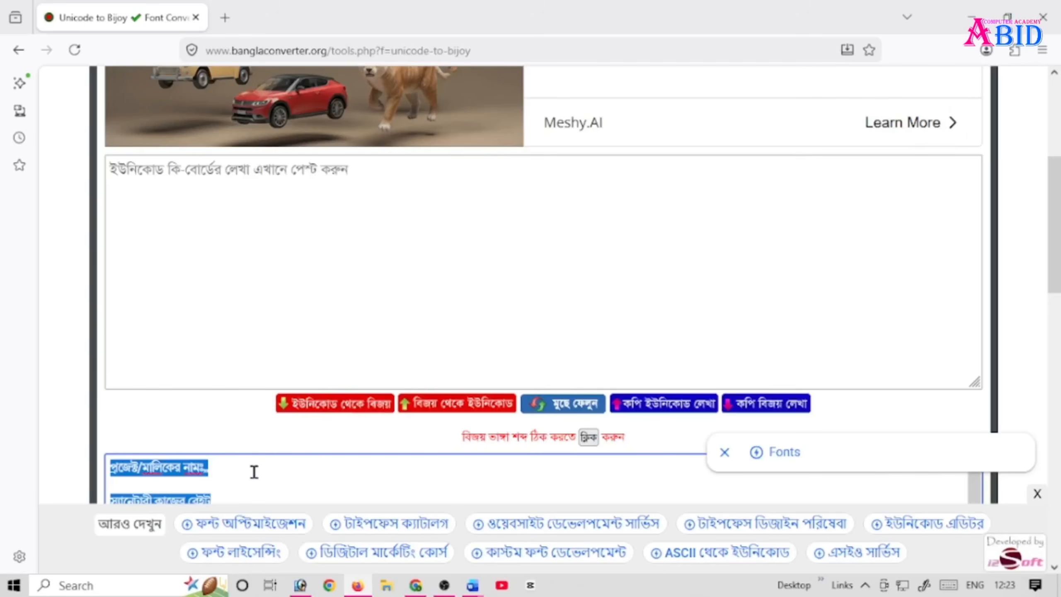
pyautogui.press('Delete')
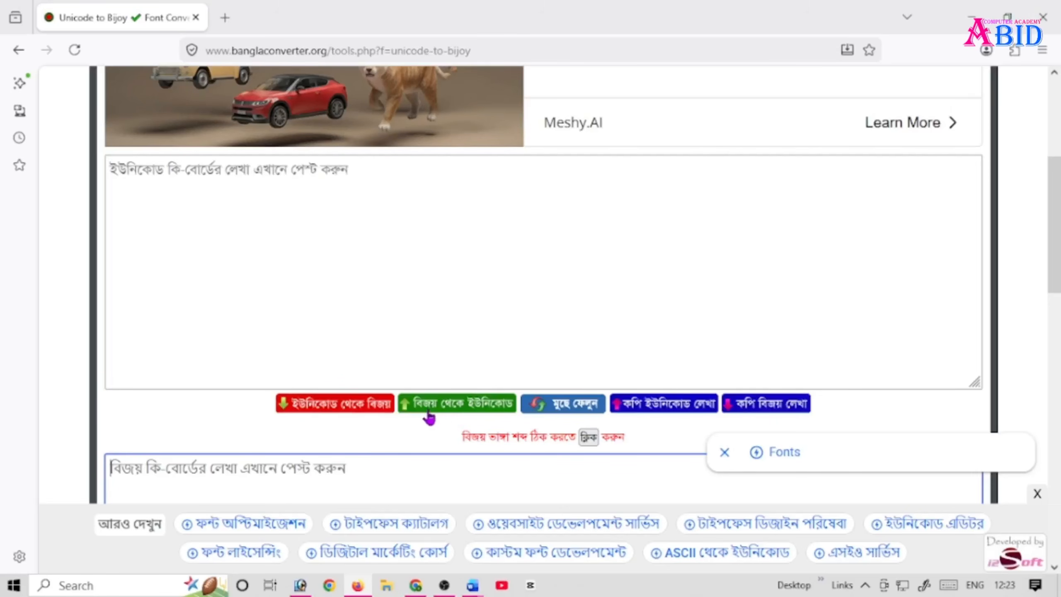
pyautogui.scroll(-5, 202, 285)
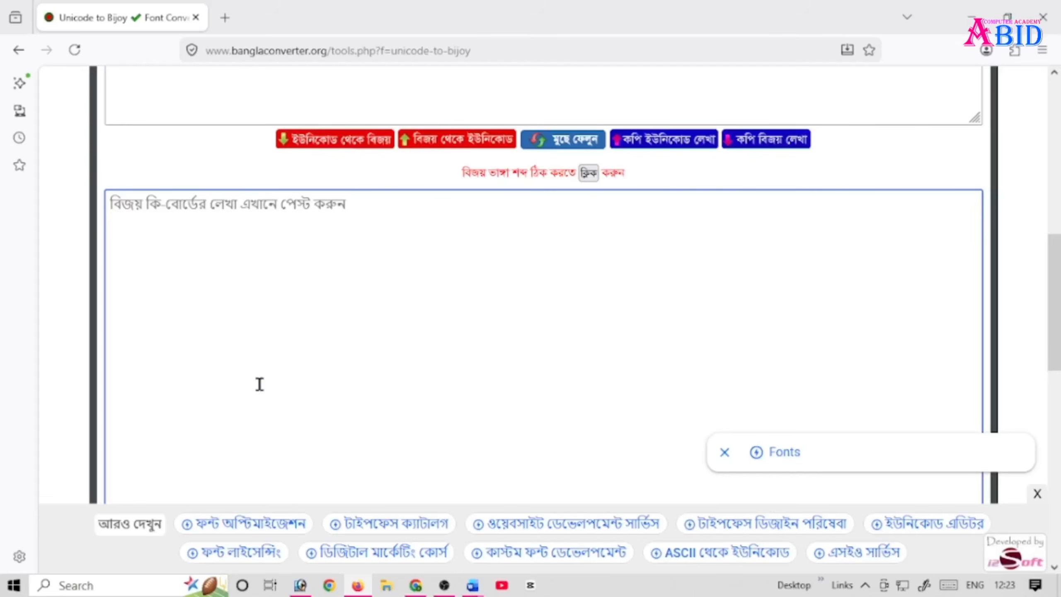
# Step: Paste the copied Bangla text into the converter's Unicode text box and convert it from Unicode to Bijoy
pyautogui.scroll(10, 259, 384)
pyautogui.scroll(-5, 225, 431)
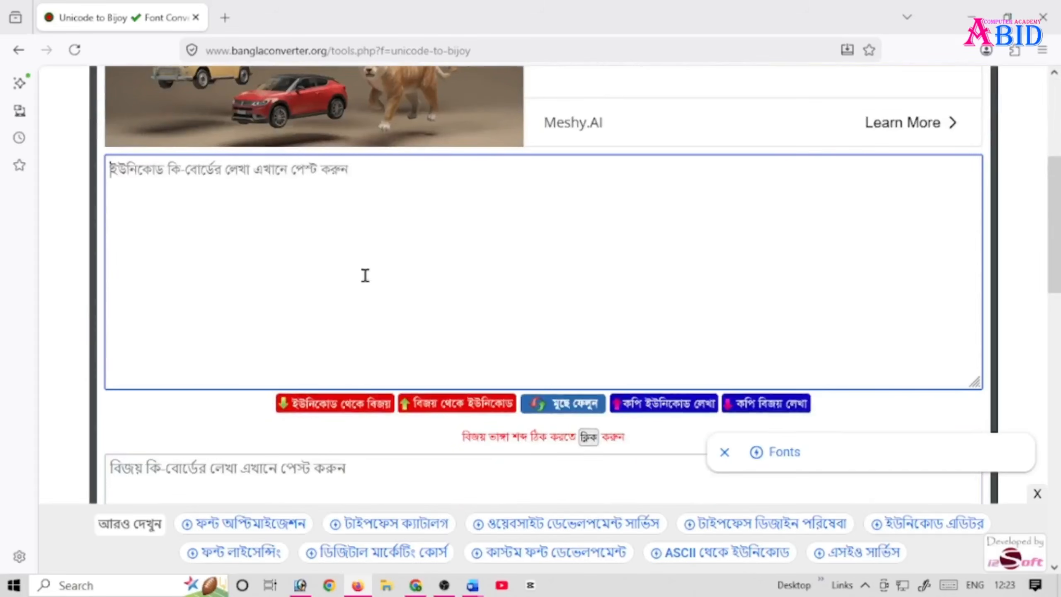
pyautogui.hotkey('ctrl', 'v')
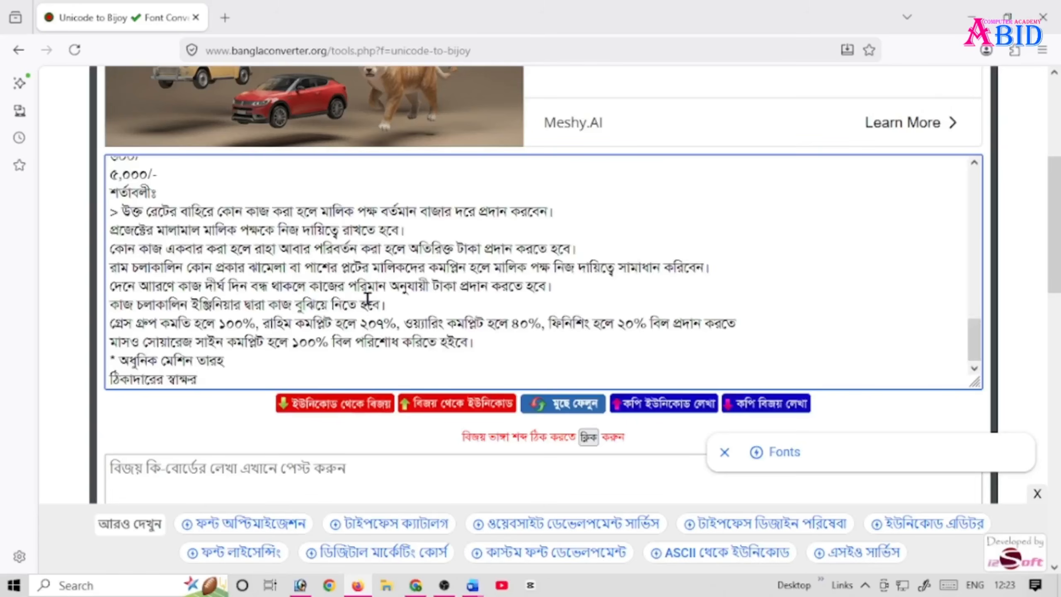
pyautogui.scroll(15, 363, 298)
pyautogui.scroll(-5, 354, 347)
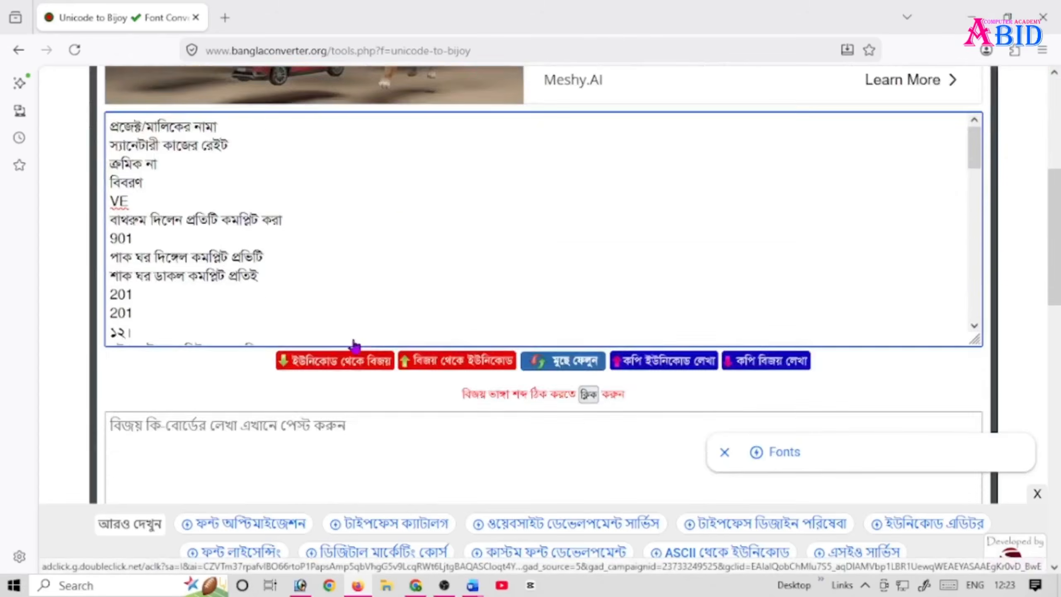
pyautogui.scroll(-5, 355, 346)
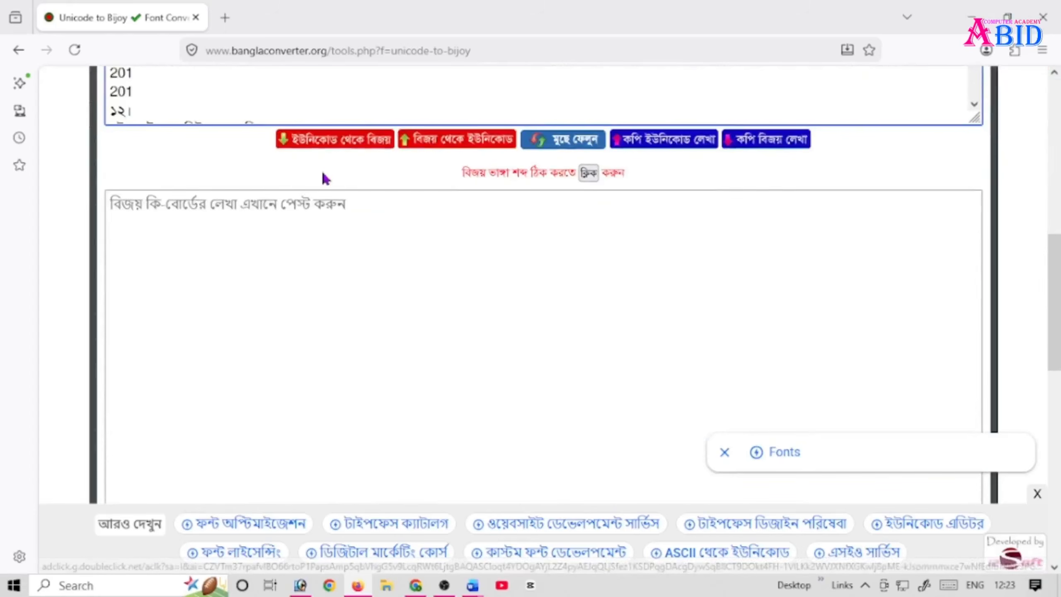
pyautogui.click(325, 145)
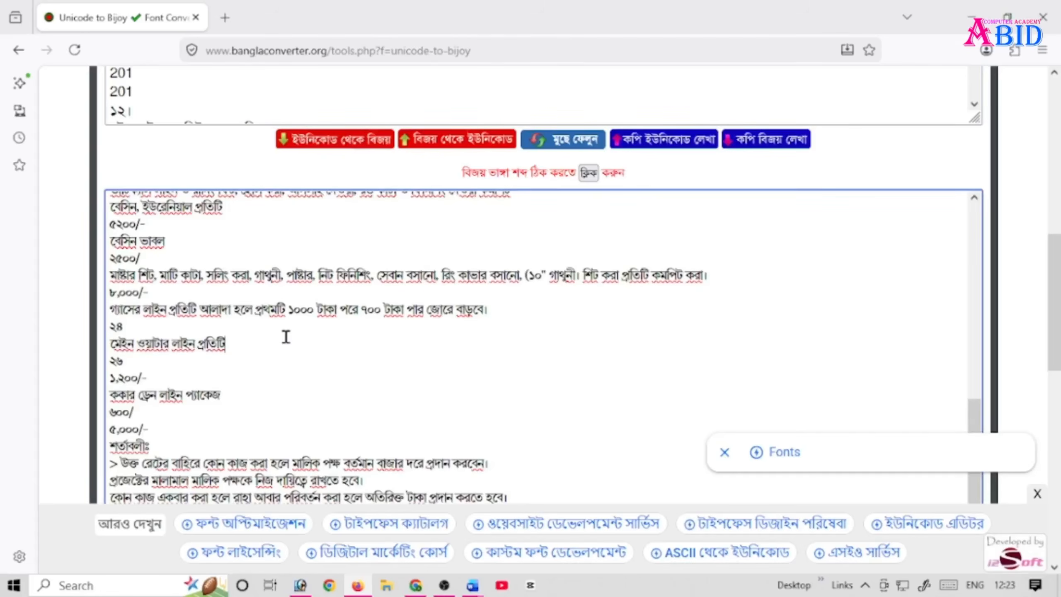
# Step: Copy all of the converted Bijoy text and paste it into Document2 in Word in place of the existing text
pyautogui.scroll(15, 313, 365)
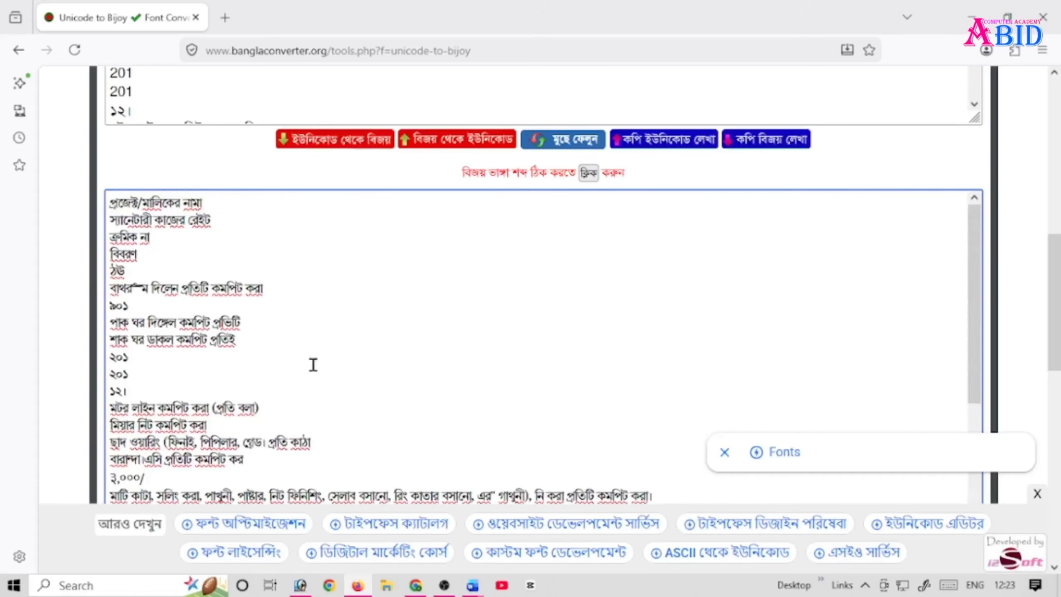
pyautogui.click(242, 307)
pyautogui.hotkey('ctrl', 'a')
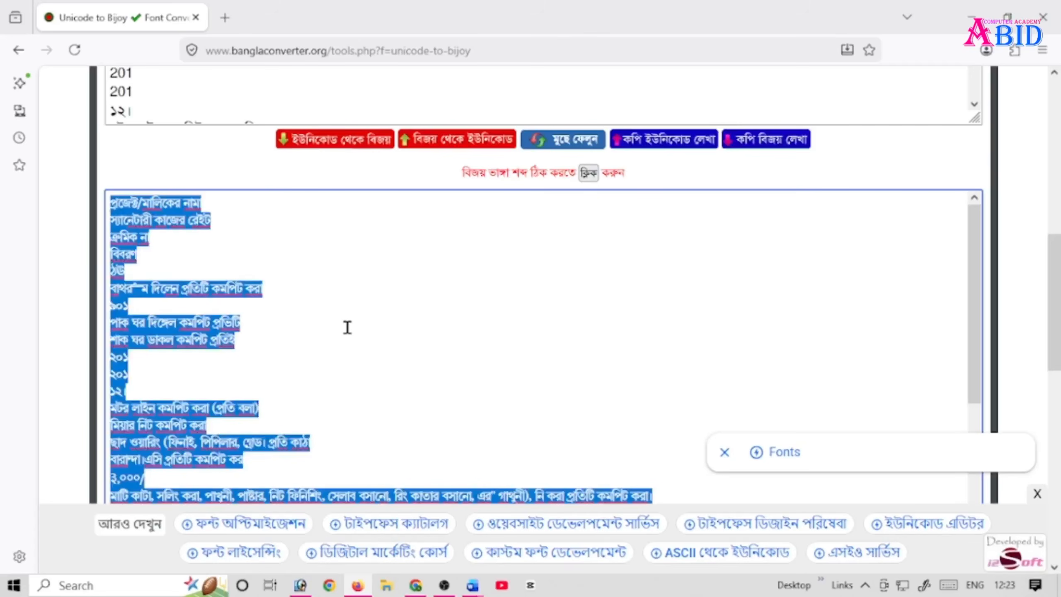
pyautogui.click(473, 585)
pyautogui.click(497, 527)
pyautogui.hotkey('ctrl', 'v')
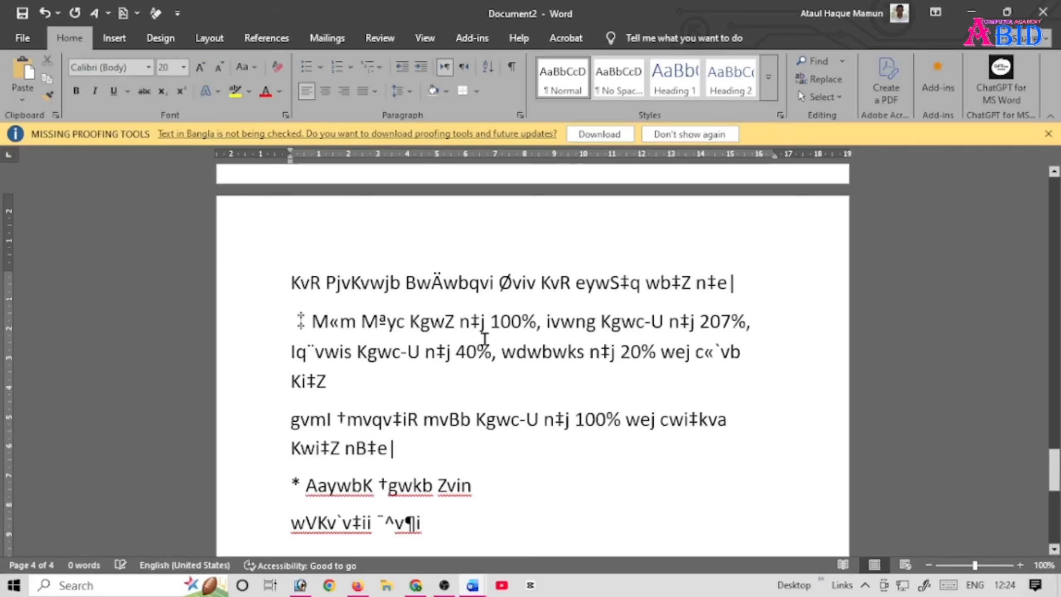
# Step: Apply the SutonnyMJ font to the whole document
pyautogui.scroll(2, 450, 404)
pyautogui.scroll(-15, 606, 439)
pyautogui.hotkey('ctrl', 'a')
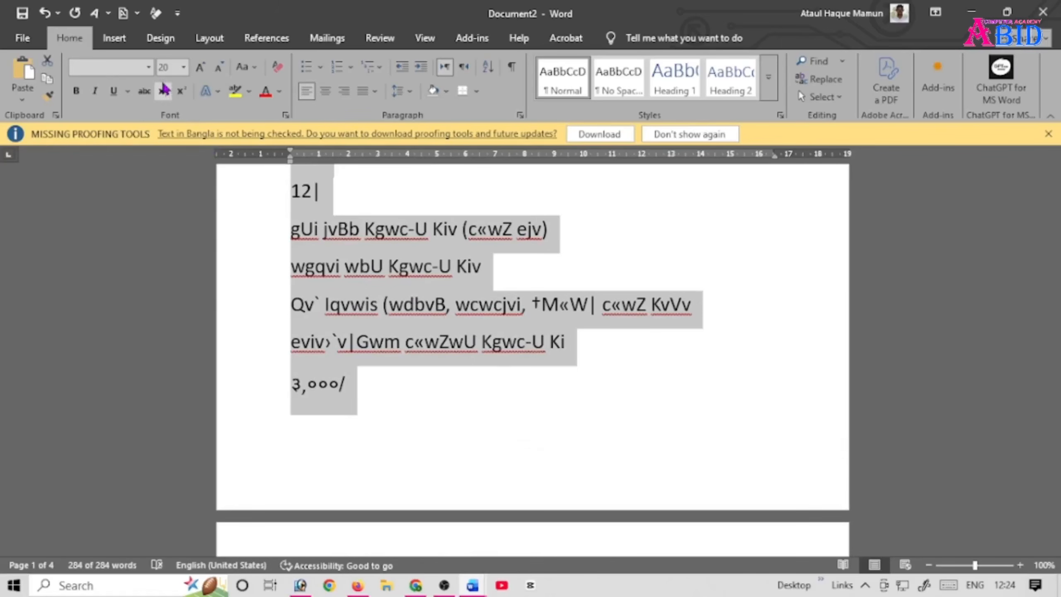
pyautogui.click(149, 67)
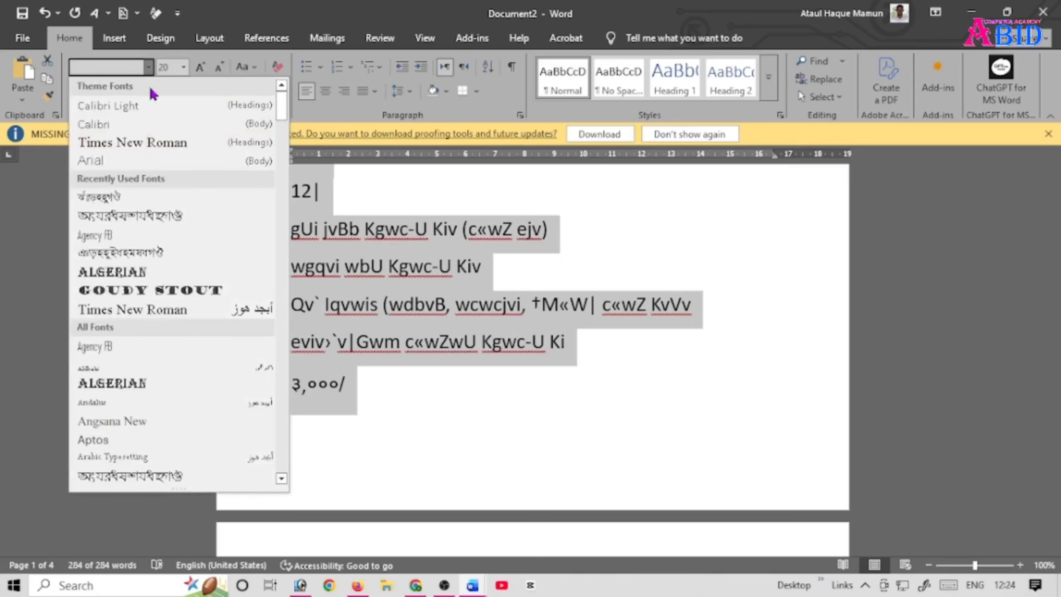
pyautogui.click(111, 204)
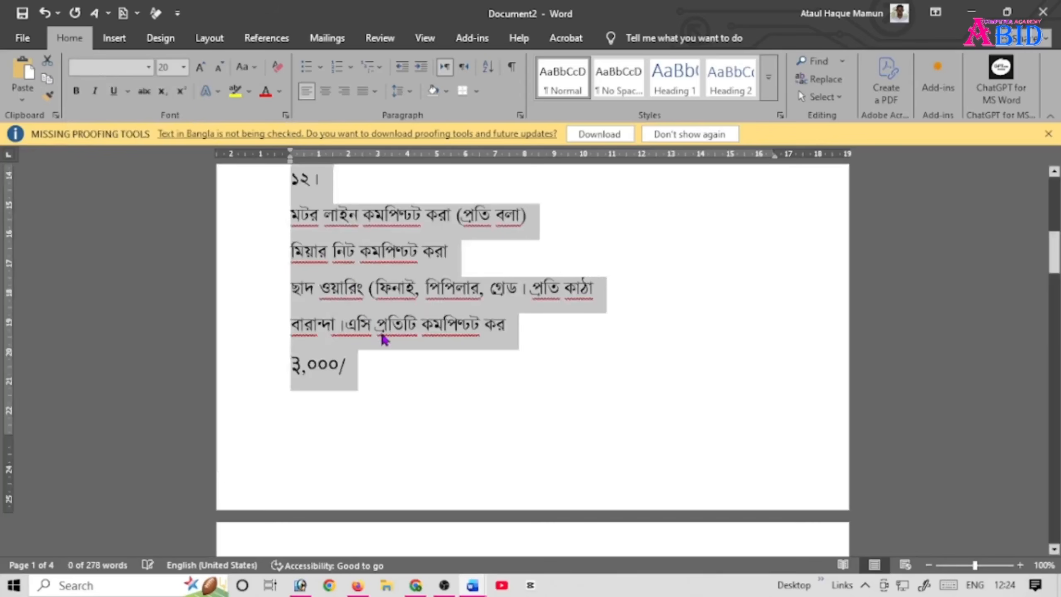
# Step: Enter the owner's full name in Bangla at the end of the first line, after the project/owner name label
pyautogui.scroll(10, 379, 351)
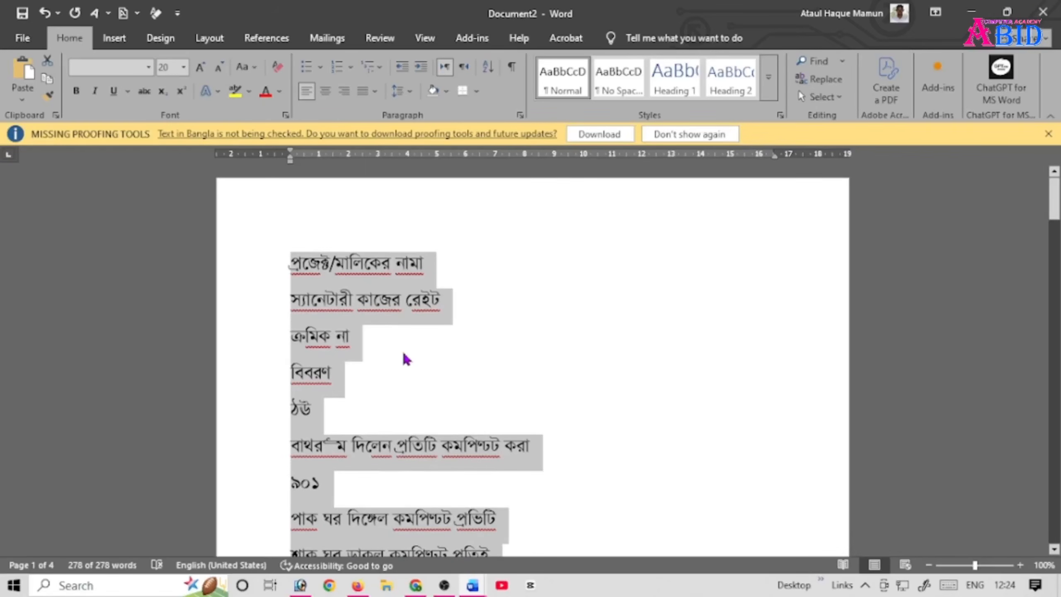
pyautogui.click(470, 264)
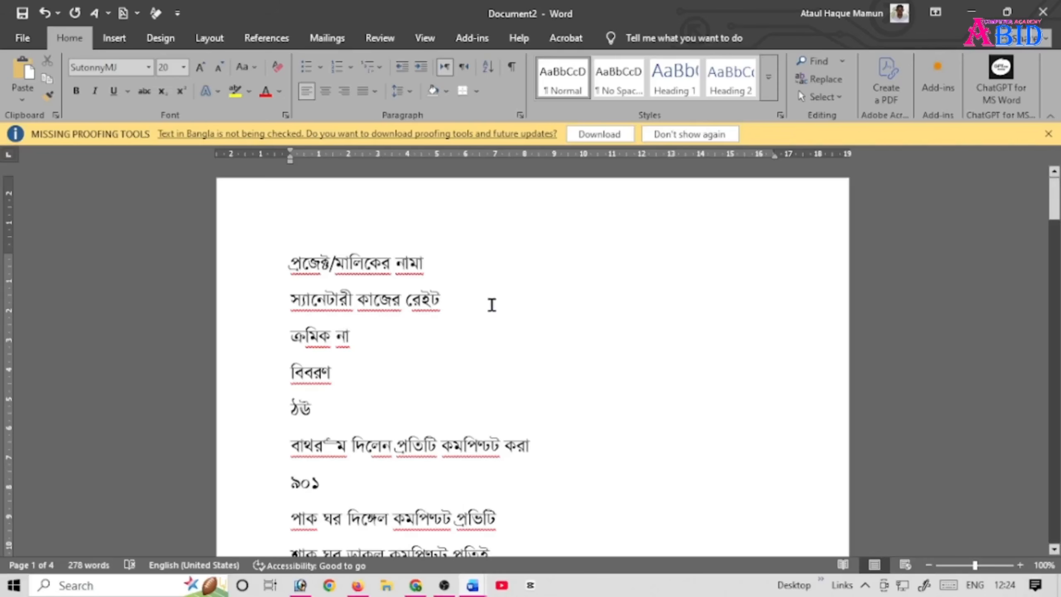
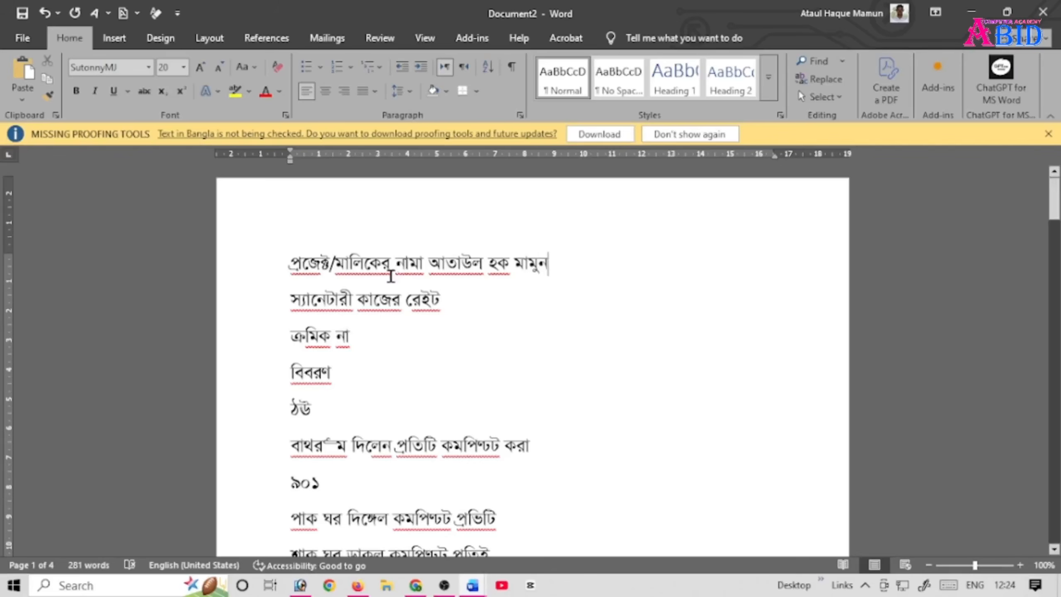
pyautogui.click(391, 269)
pyautogui.moveTo(560, 264); pyautogui.dragTo(428, 268)
pyautogui.click(367, 269)
pyautogui.moveTo(493, 451); pyautogui.dragTo(465, 448)
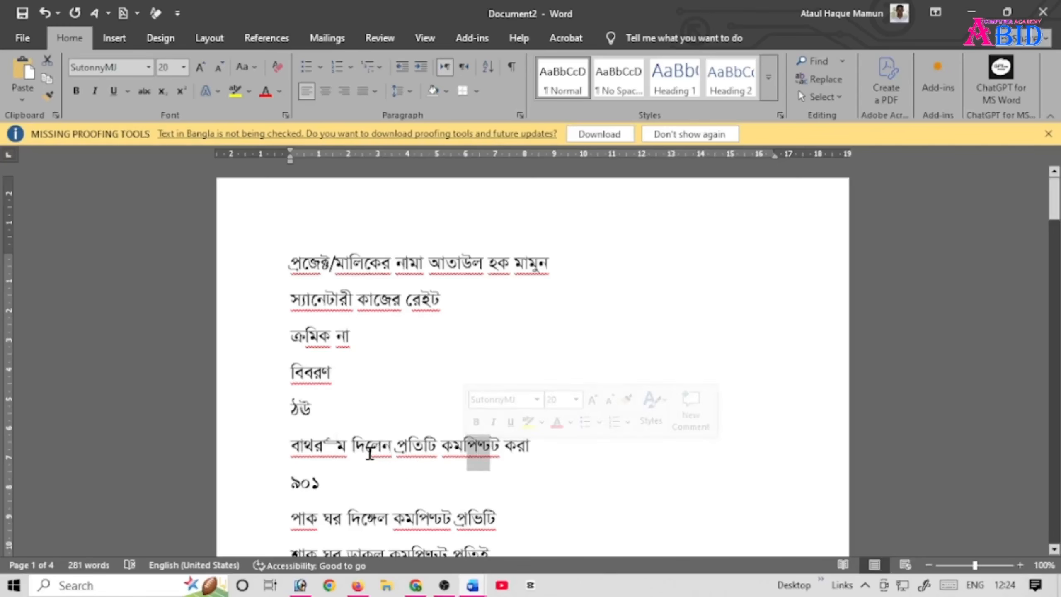
# Step: Correct the garbled first word of the bathroom line to "বাথরুম" and dismiss the missing proofing tools notice
pyautogui.click(338, 443)
pyautogui.moveTo(333, 442); pyautogui.dragTo(324, 444)
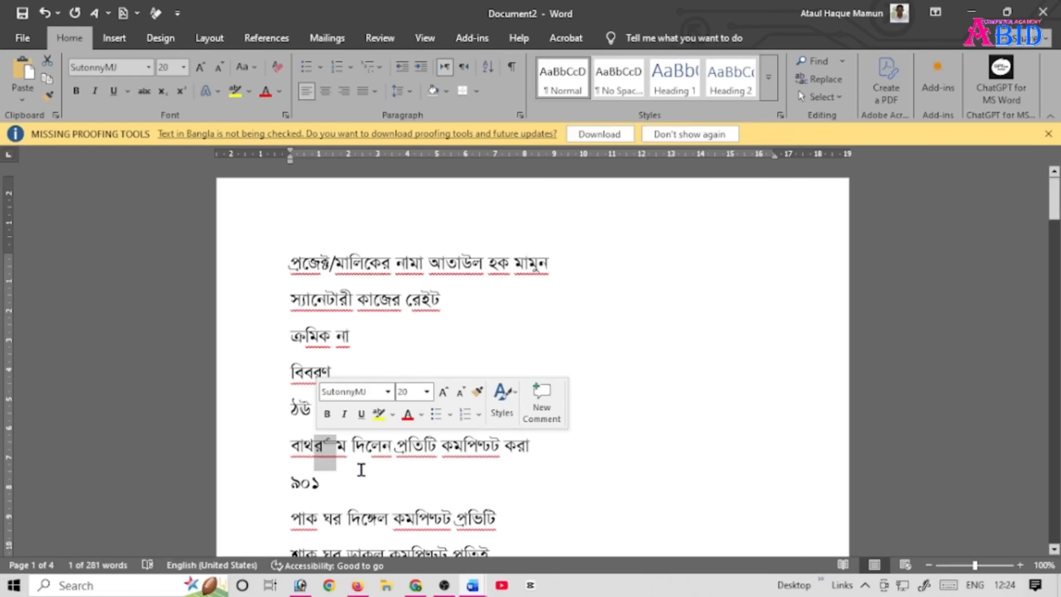
pyautogui.click(333, 447)
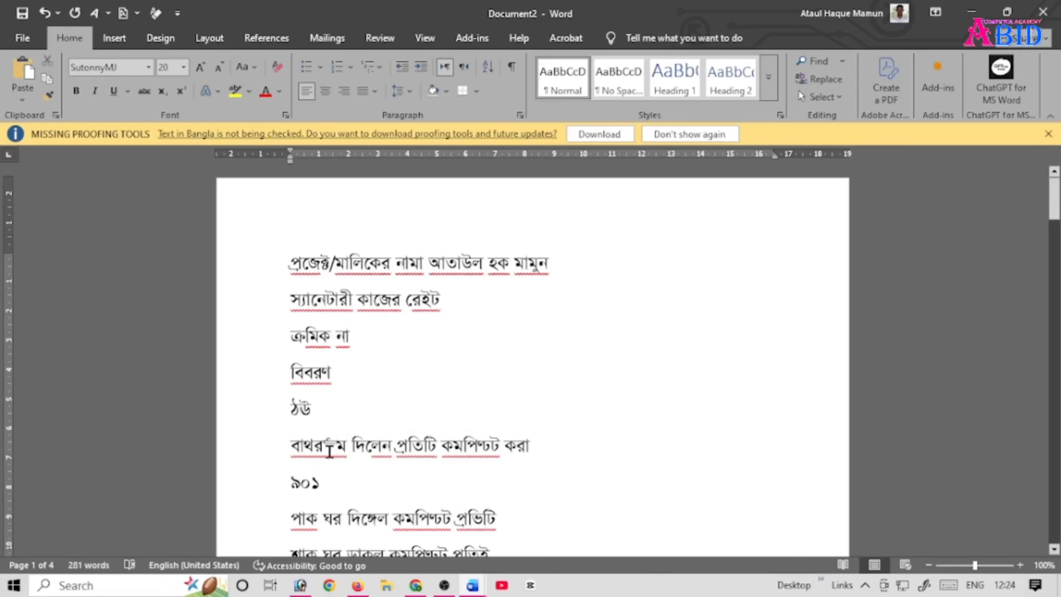
pyautogui.press('BackSpace')
pyautogui.press('BackSpace')
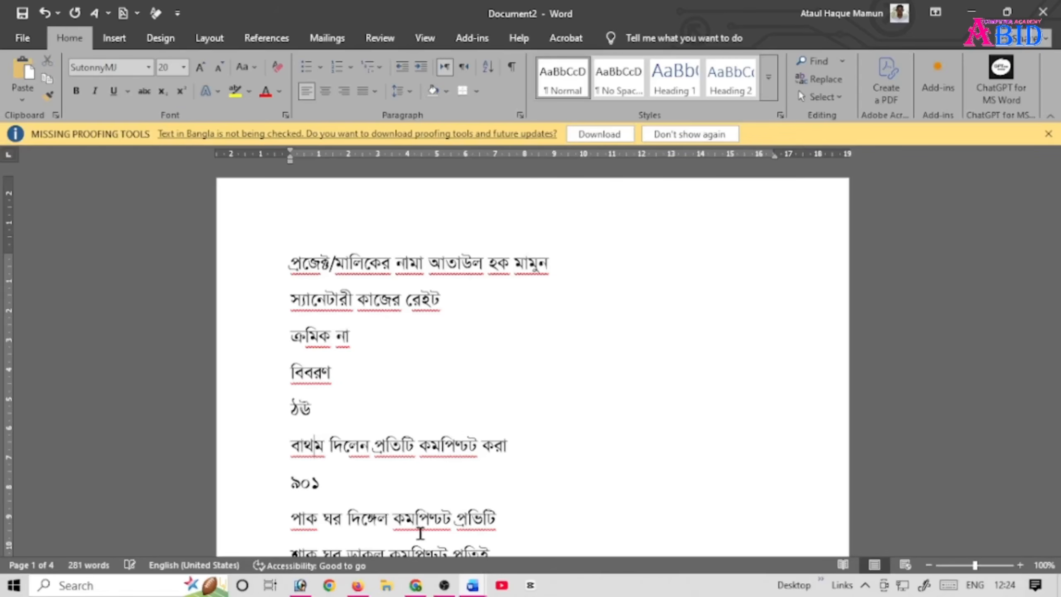
pyautogui.write('রু')
pyautogui.click(373, 465)
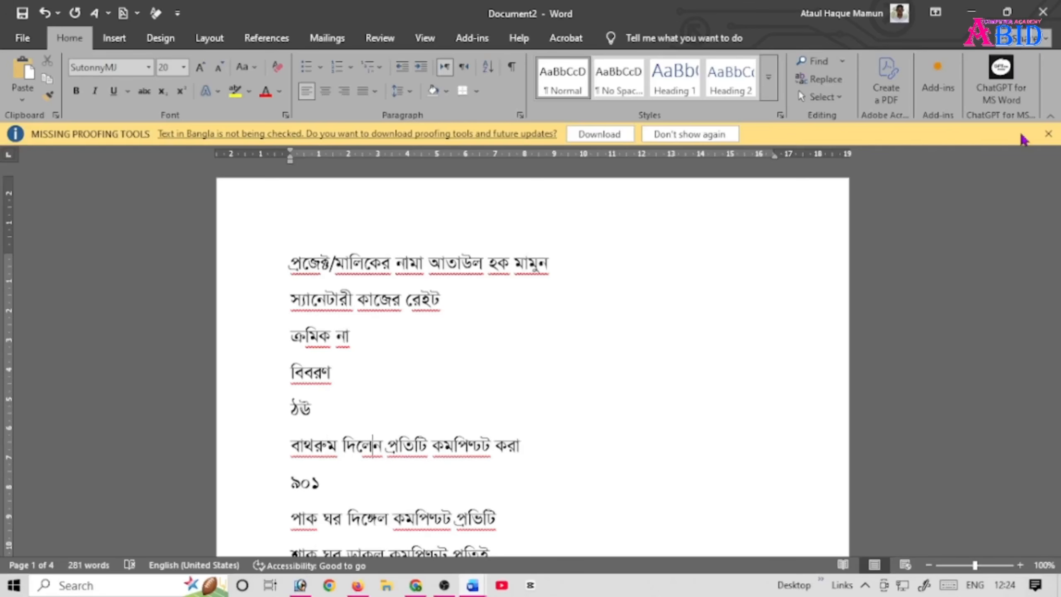
pyautogui.click(1048, 134)
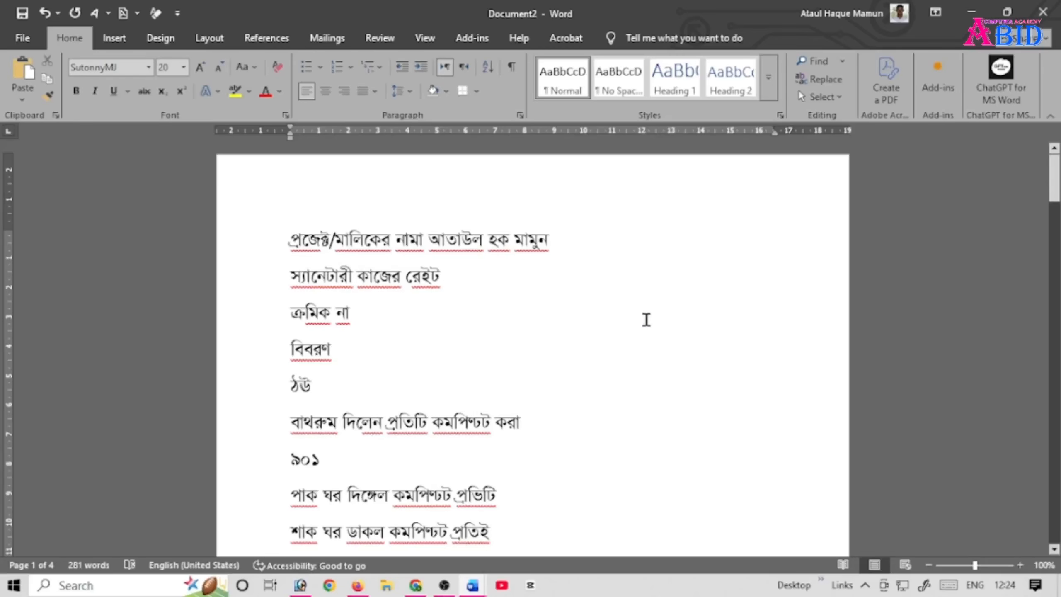
# Step: Look over the converted text through to the last page and return to the Bangla Converter page in Firefox
pyautogui.moveTo(397, 240); pyautogui.dragTo(678, 277)
pyautogui.click(457, 346)
pyautogui.click(420, 308)
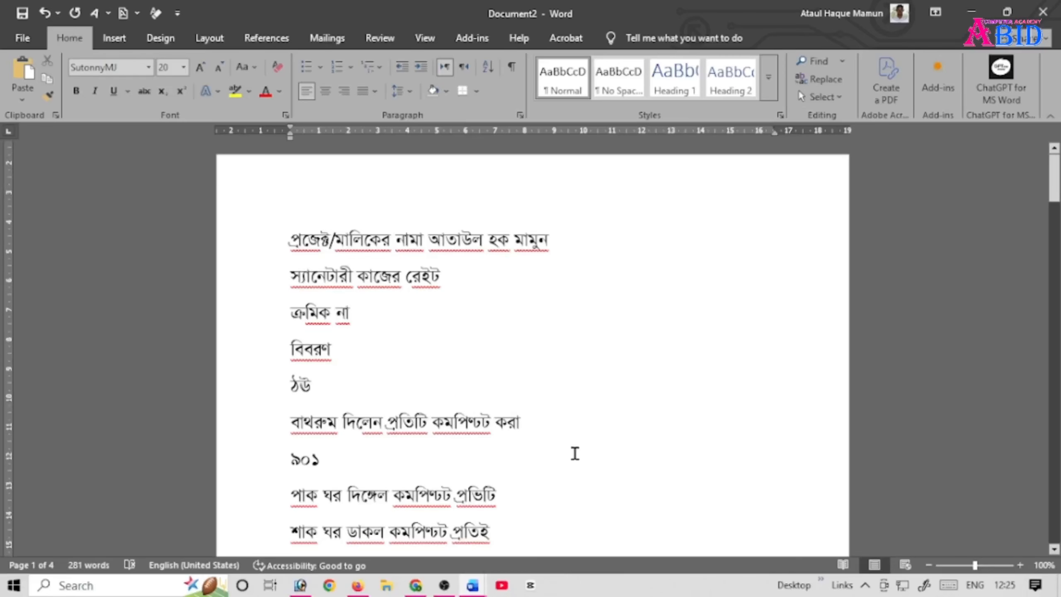
pyautogui.scroll(-15, 569, 449)
pyautogui.scroll(-5, 570, 449)
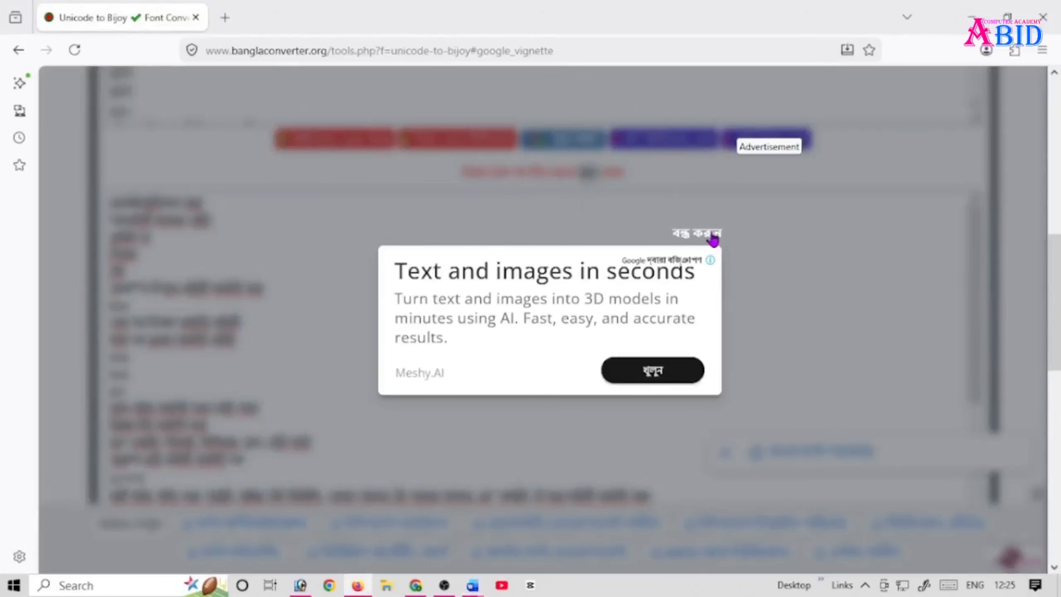
pyautogui.click(711, 237)
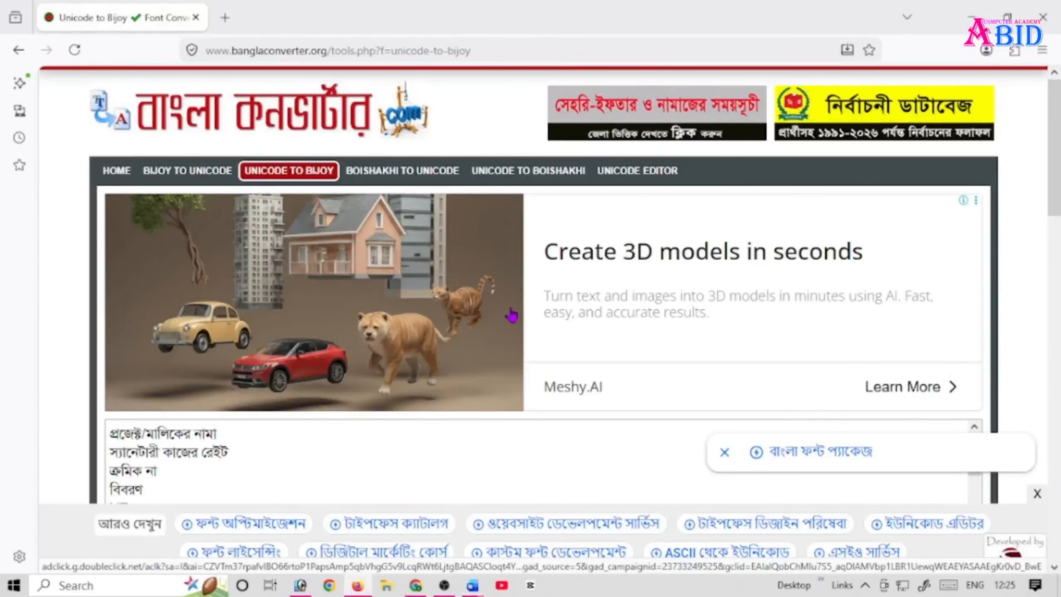